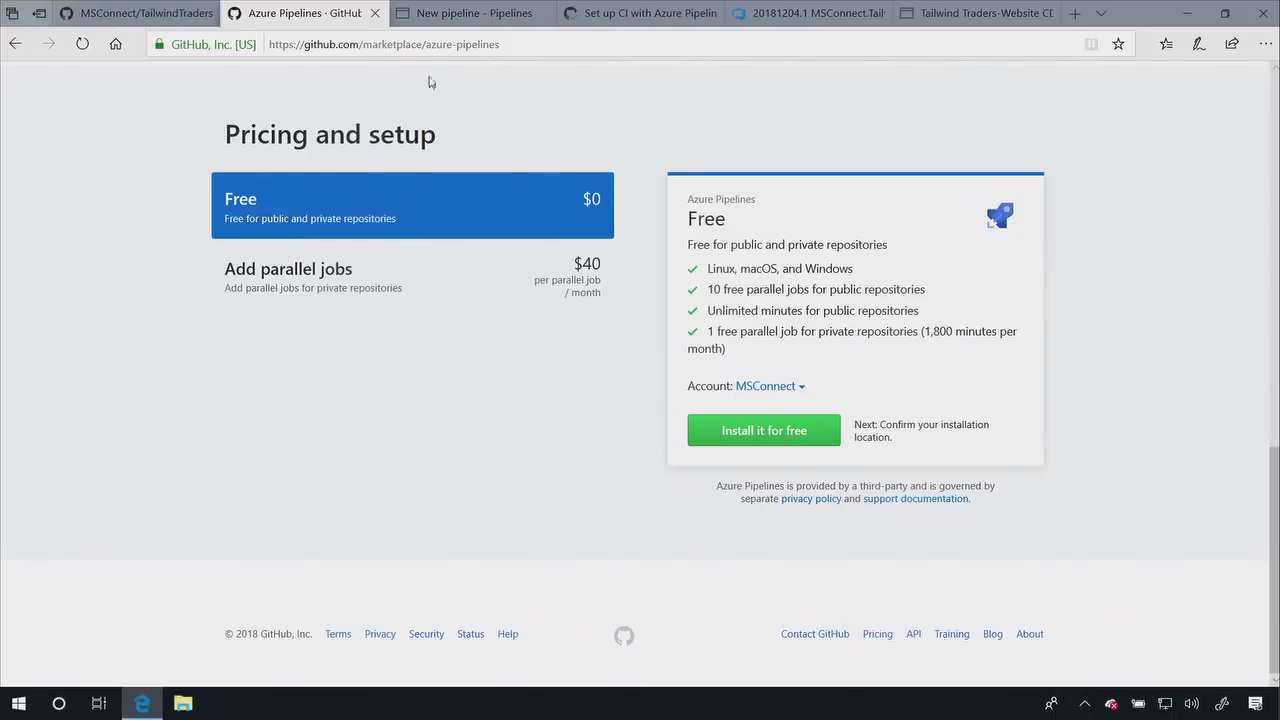
# - Base the new pipeline on the MSConnect/TailwindTraders-Website repository and the Docker image template
pyautogui.click(477, 15)
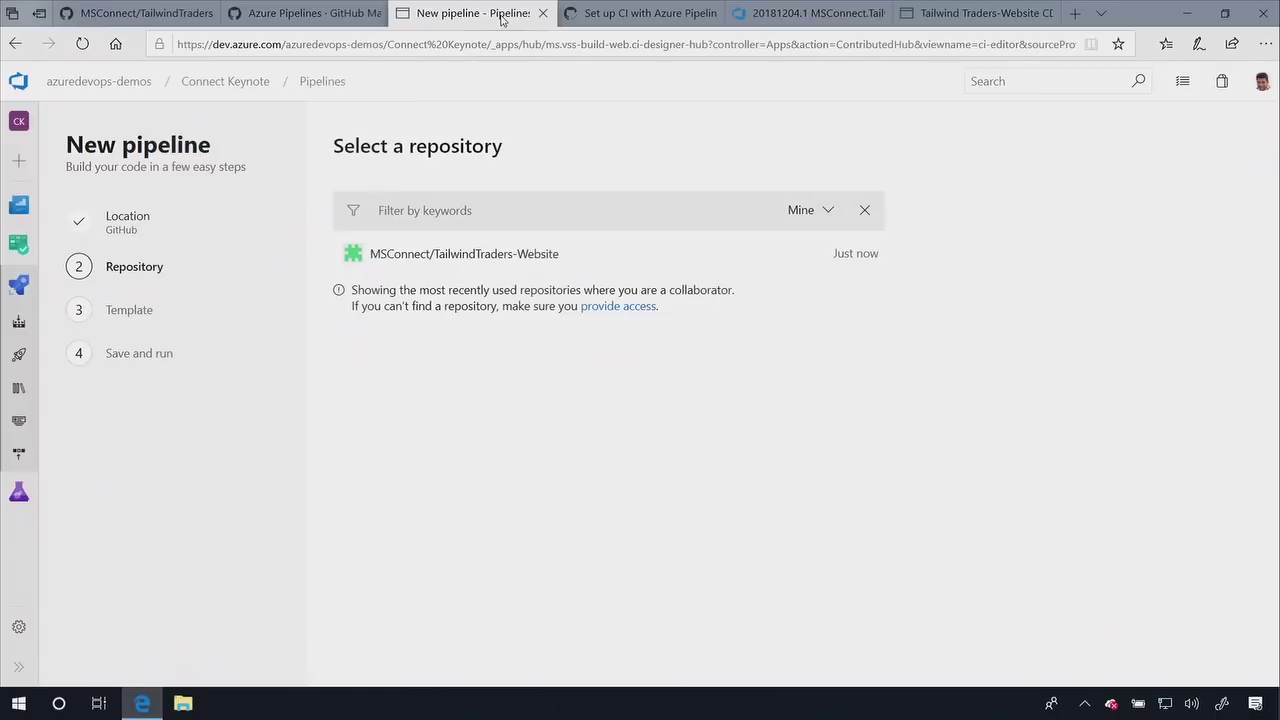
pyautogui.click(481, 261)
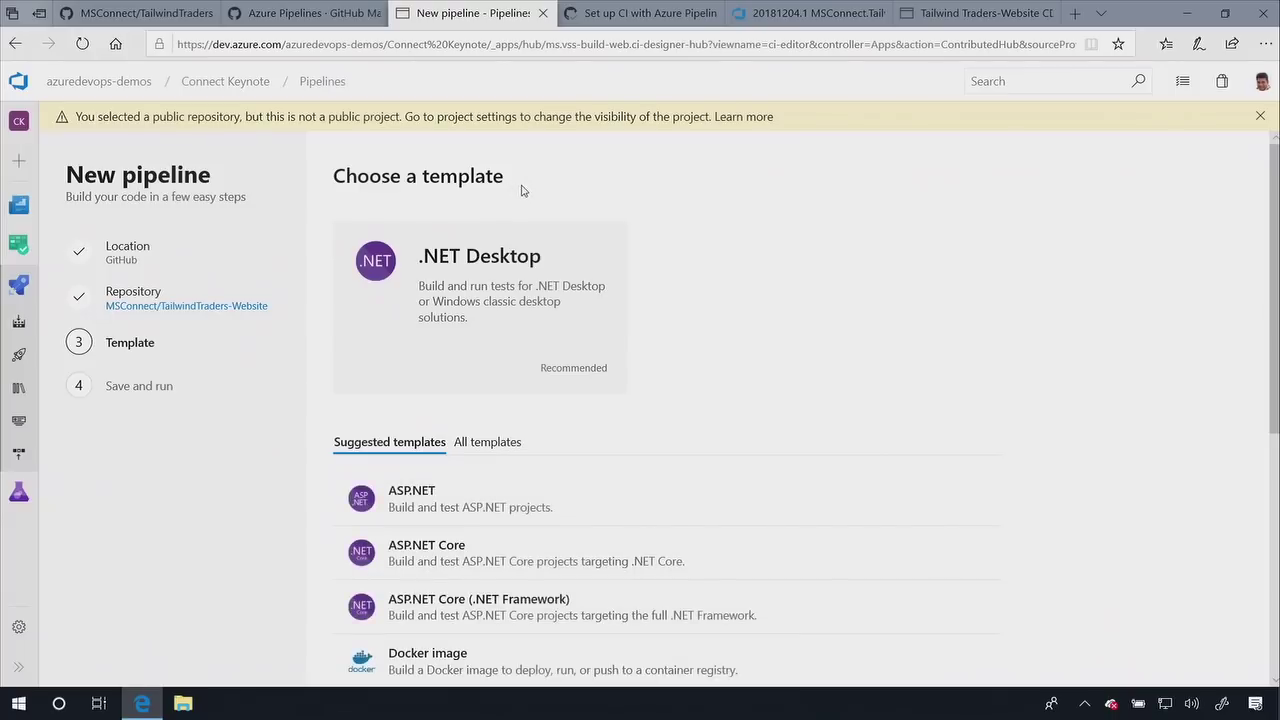
pyautogui.click(446, 663)
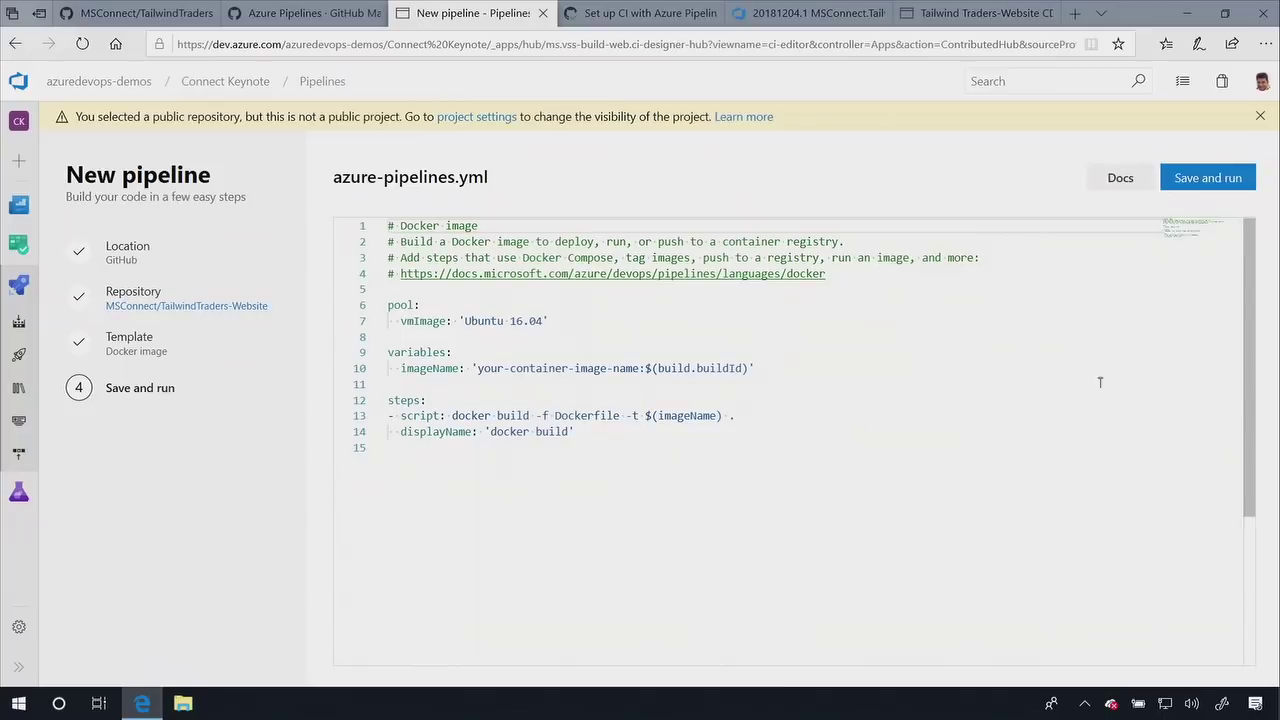
# - Save and run the pipeline, committing azure-pipelines.yml to a new azure-pipelines branch with a pull request
pyautogui.click(1210, 180)
pyautogui.click(1000, 366)
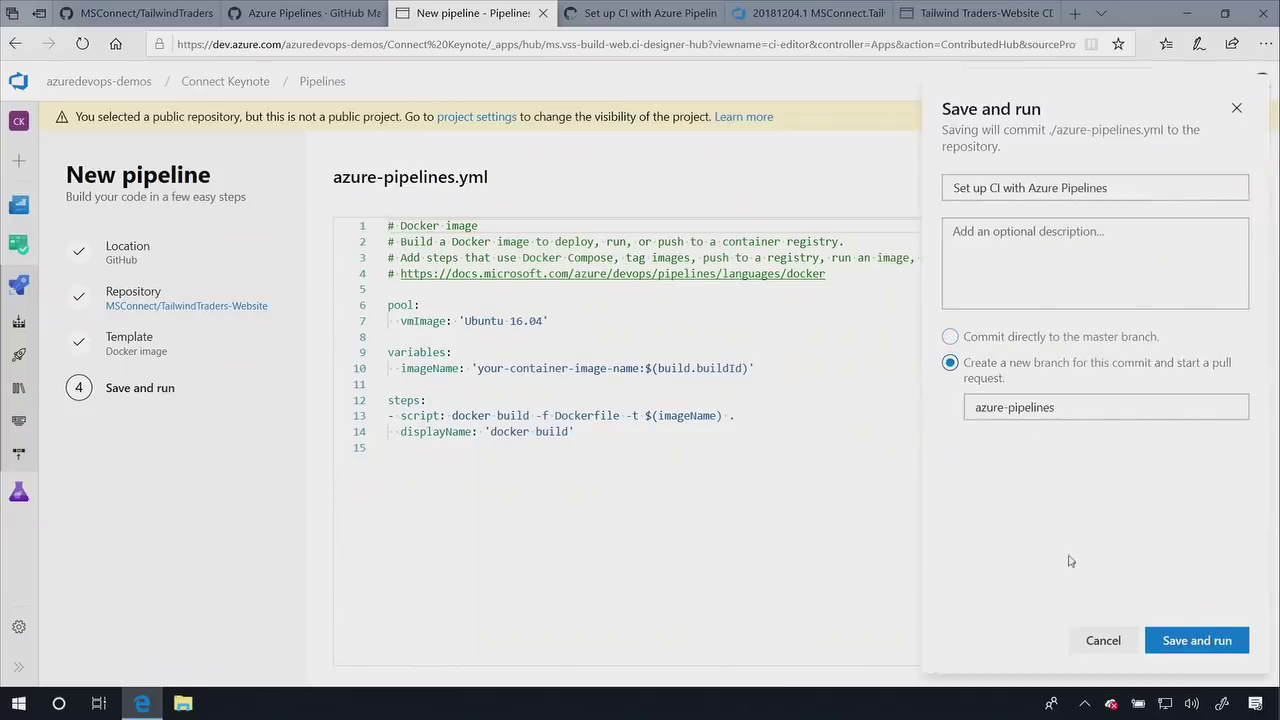
pyautogui.click(1181, 643)
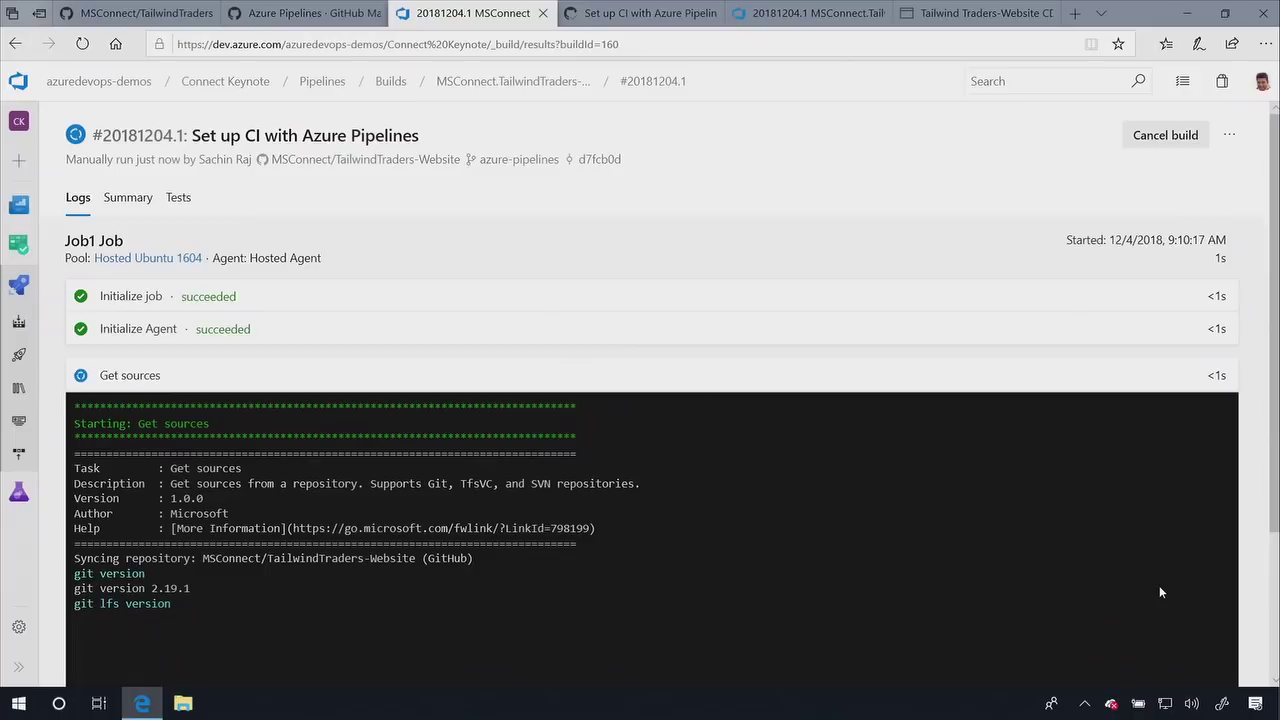
# - Show all checks on the Set up CI with Azure Pipelines pull request and open the MSConnect.TailwindTraders-Website check details
pyautogui.click(632, 14)
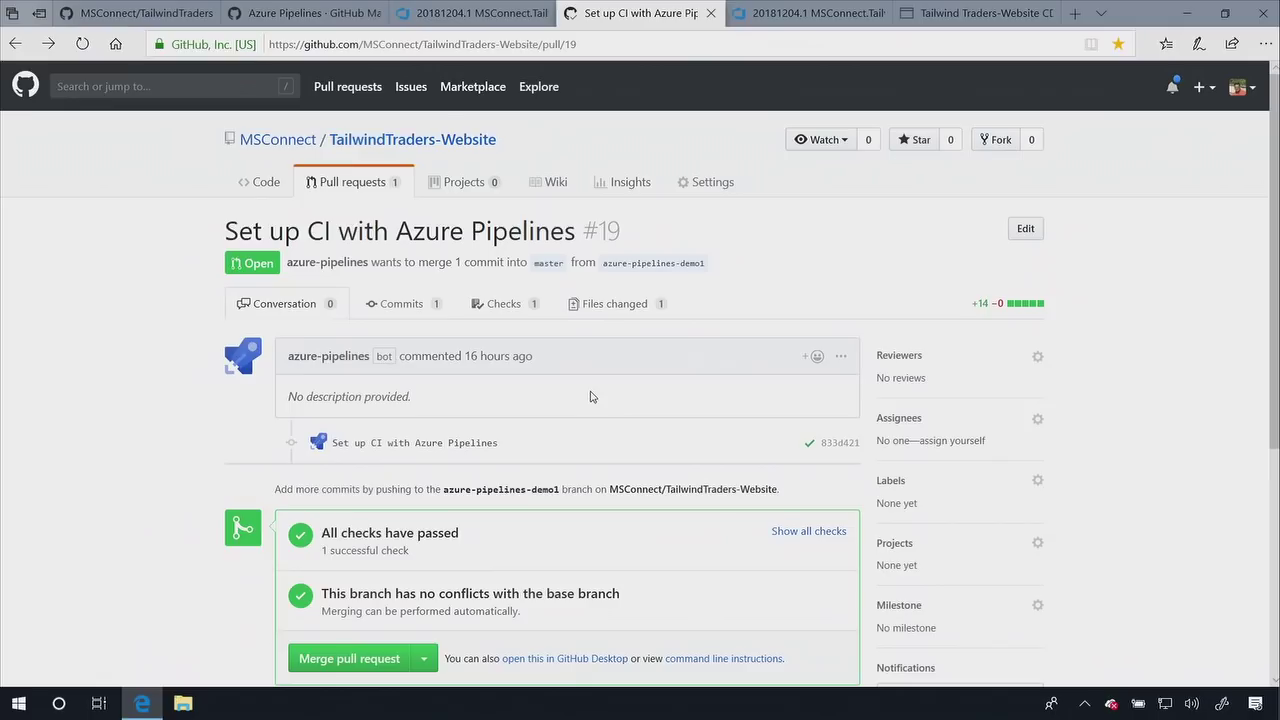
pyautogui.click(806, 531)
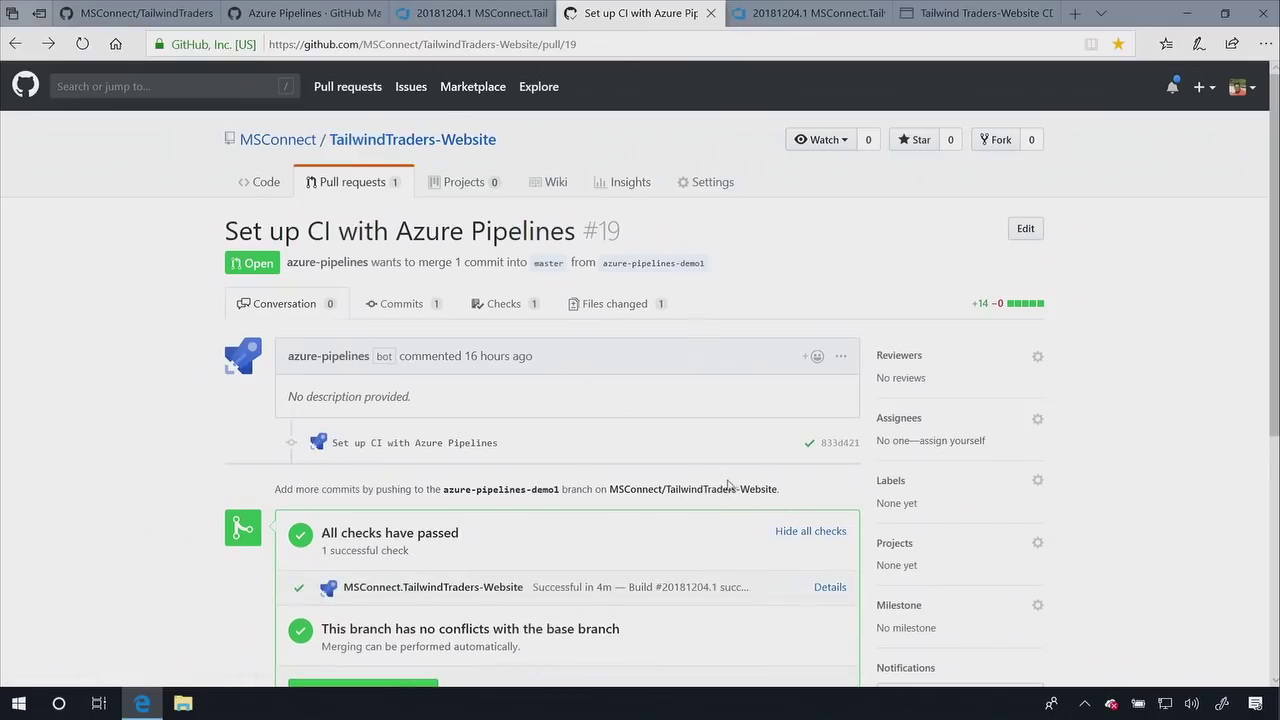
pyautogui.click(828, 588)
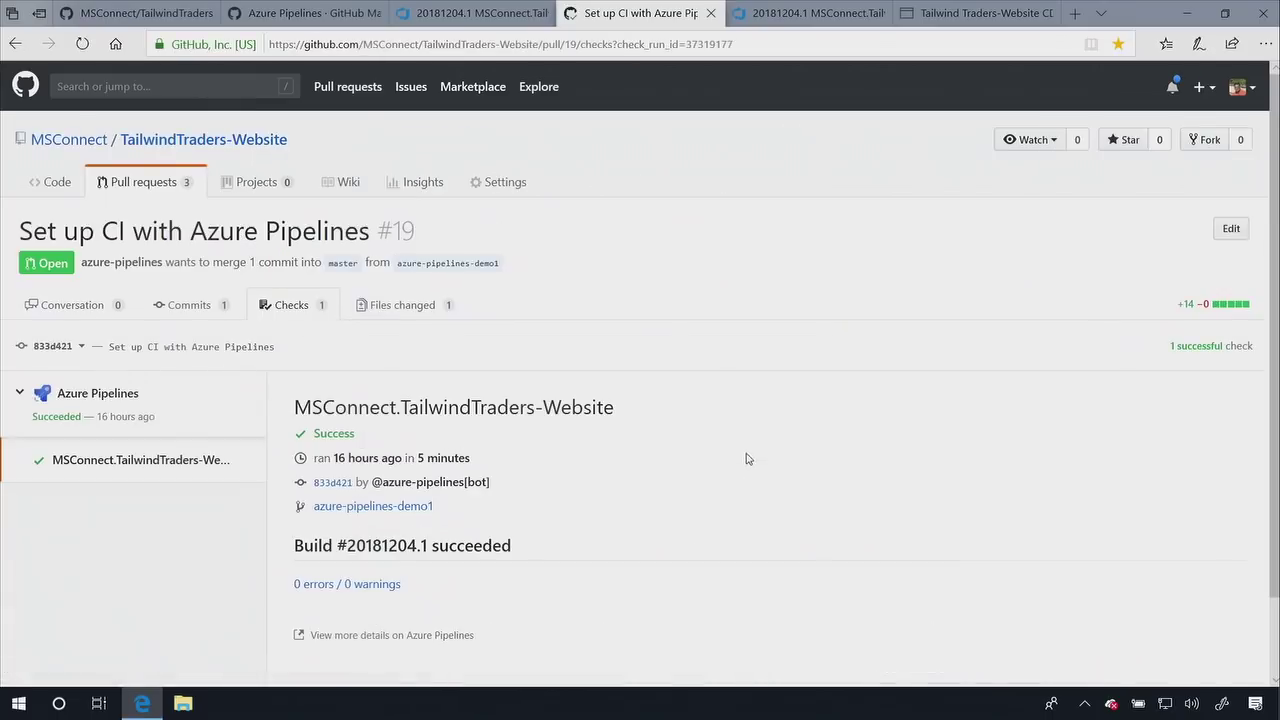
# - Open the detailed log of the docker build task in the azure-pipelines-demo1 branch's build
pyautogui.click(812, 12)
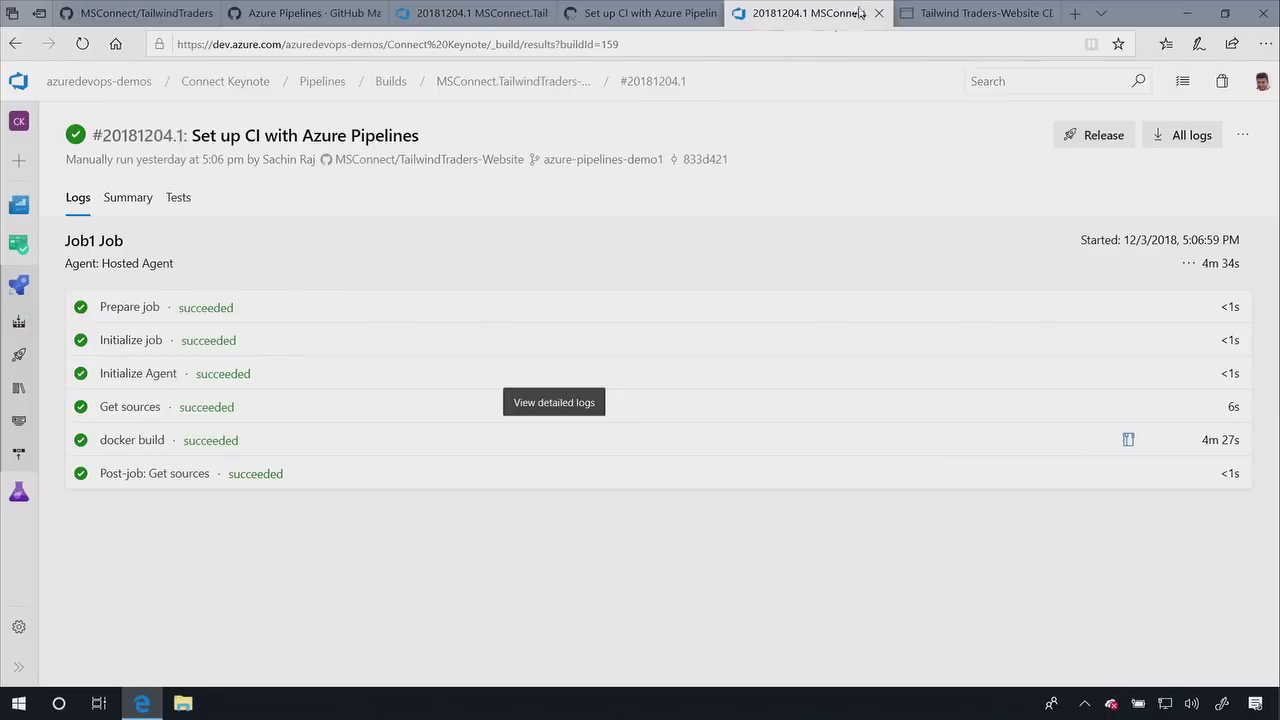
pyautogui.click(110, 440)
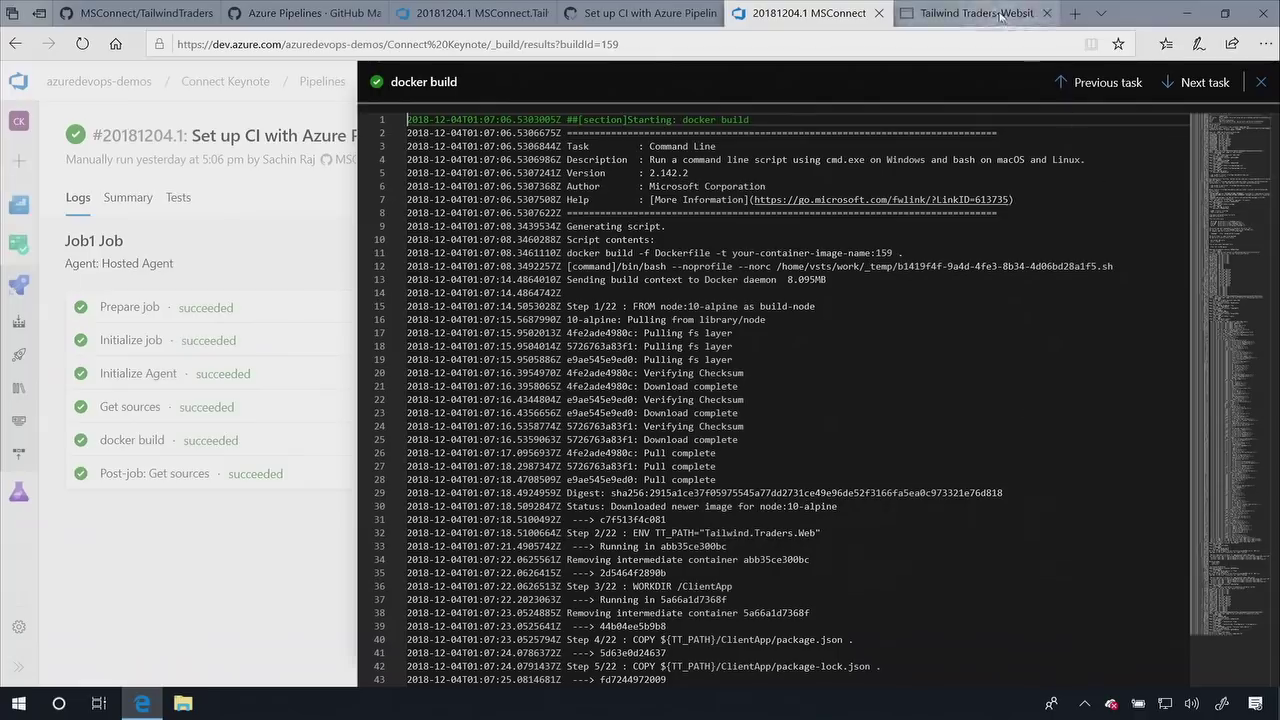
# - Open the Pre-Prod Tests stage's tasks in the Tailwind Traders-Website CD release pipeline and view the Marketplace tasks available to add
pyautogui.click(995, 15)
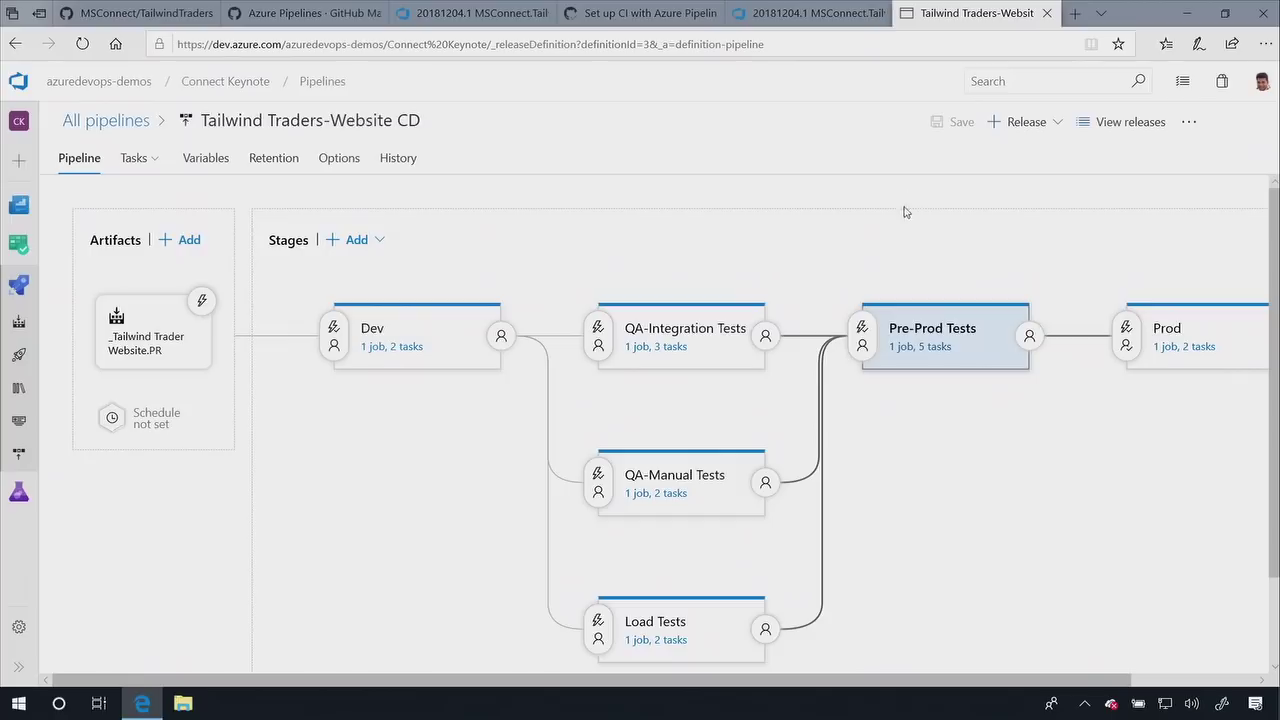
pyautogui.click(925, 346)
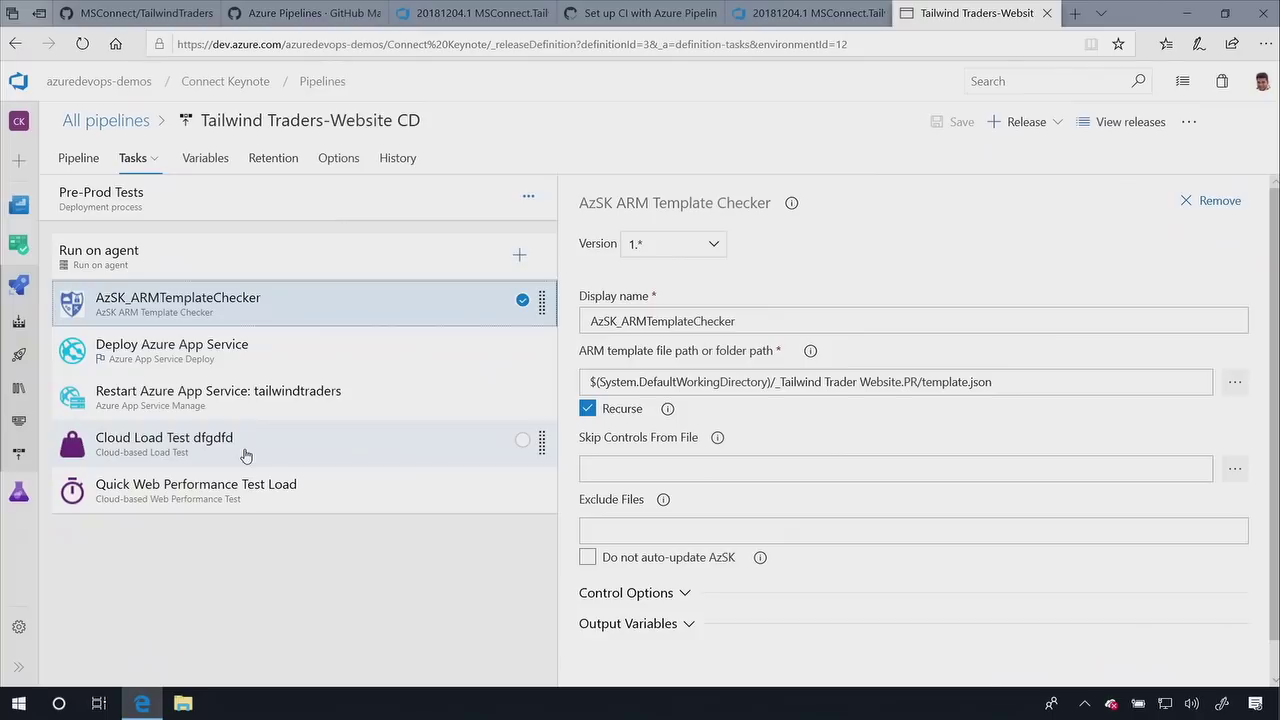
pyautogui.click(516, 257)
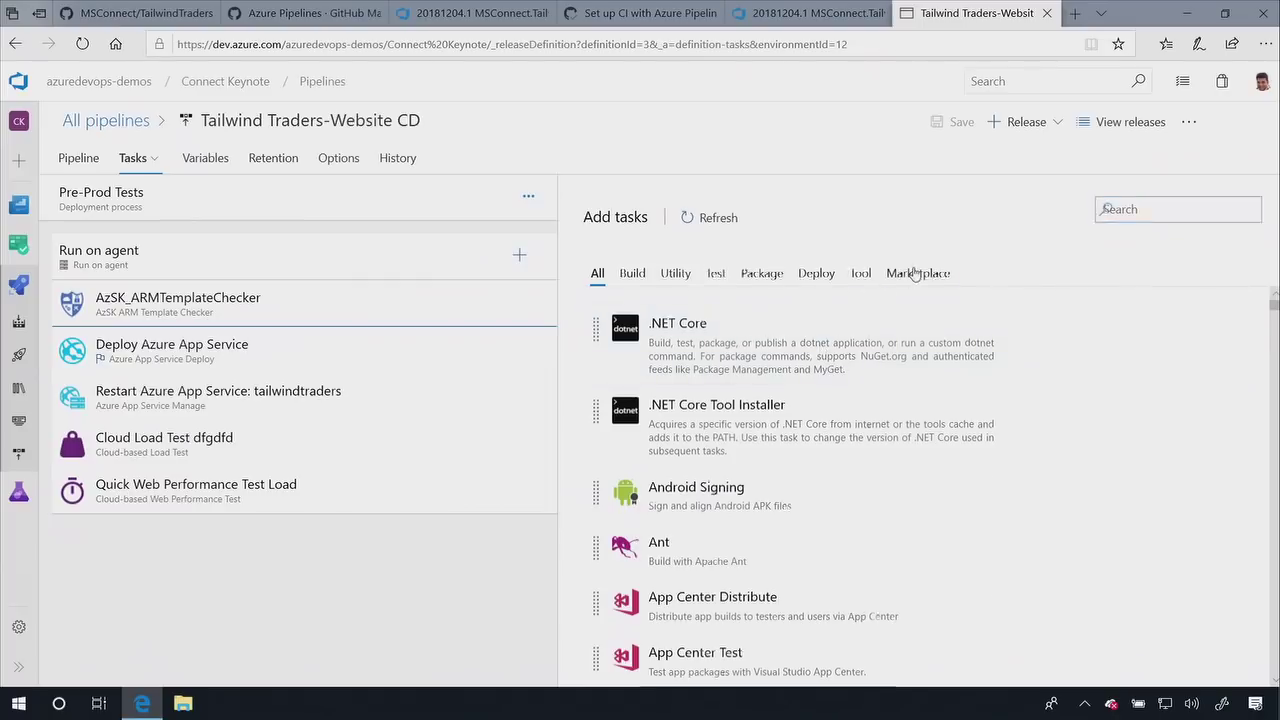
pyautogui.click(915, 273)
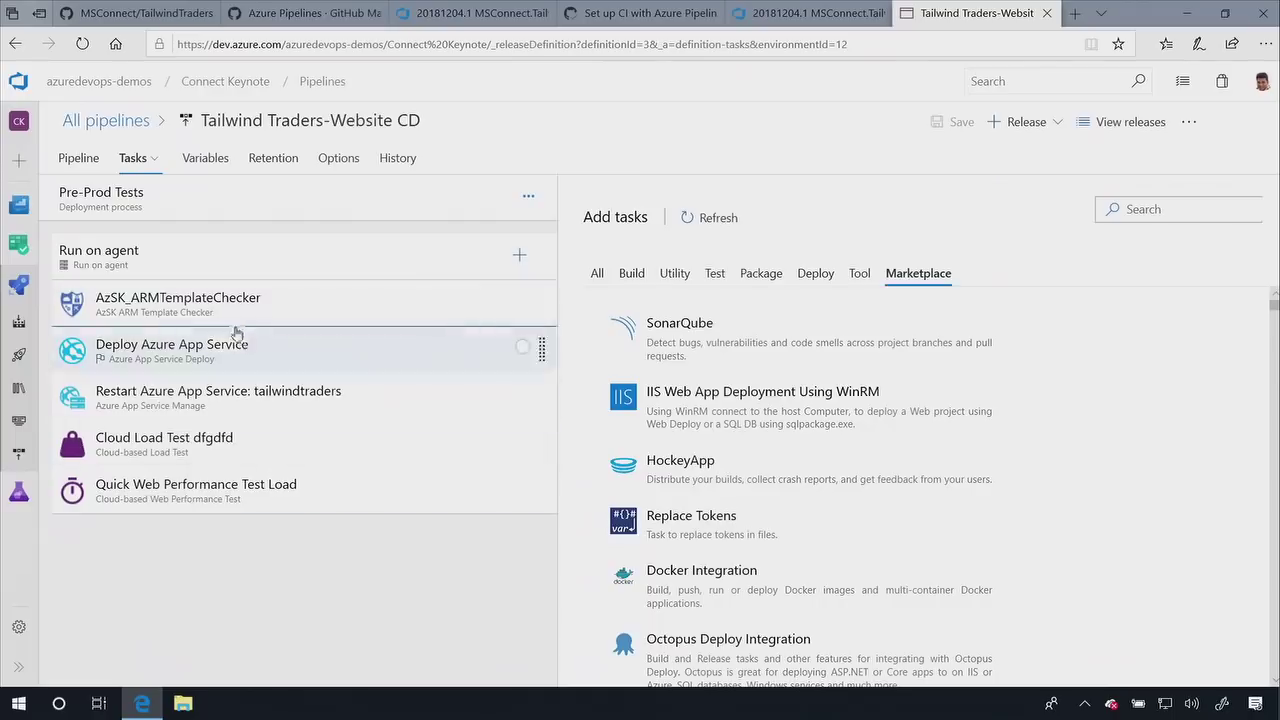
# - Return to the release pipeline diagram and open the Prod stage's pre-deployment conditions
pyautogui.click(82, 160)
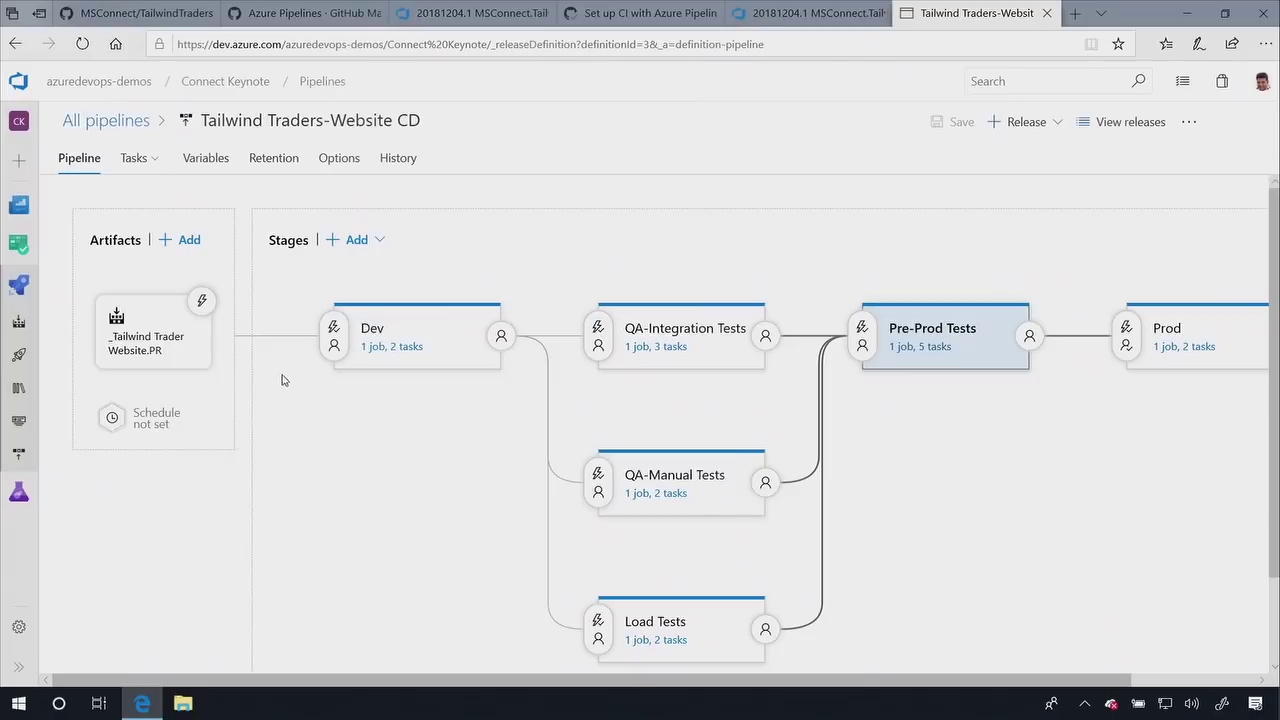
pyautogui.moveTo(452, 356)
pyautogui.moveTo(908, 376)
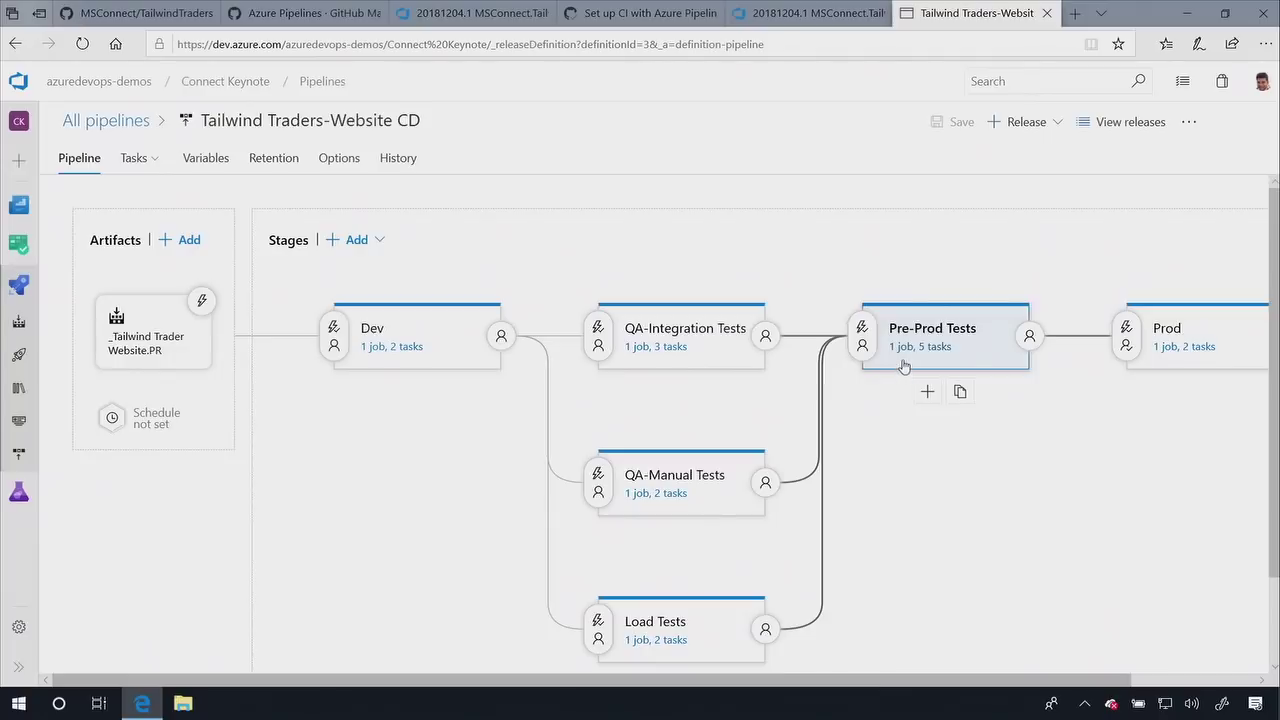
pyautogui.click(1126, 340)
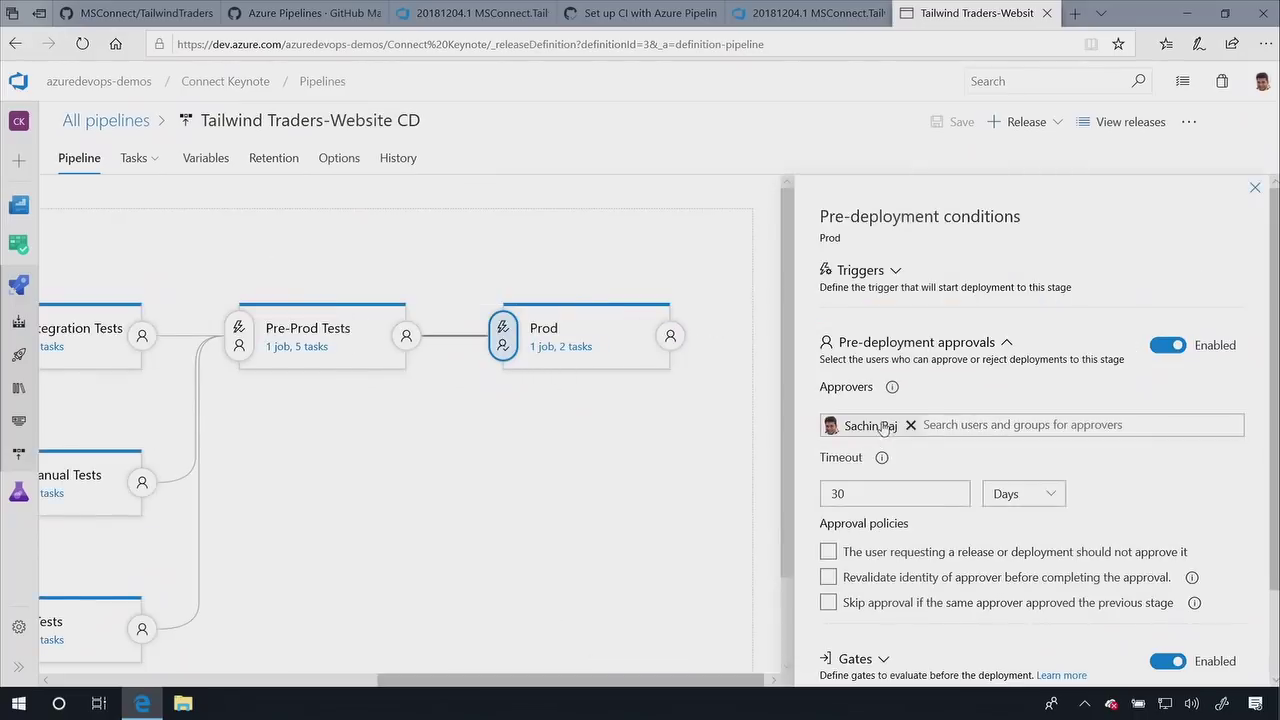
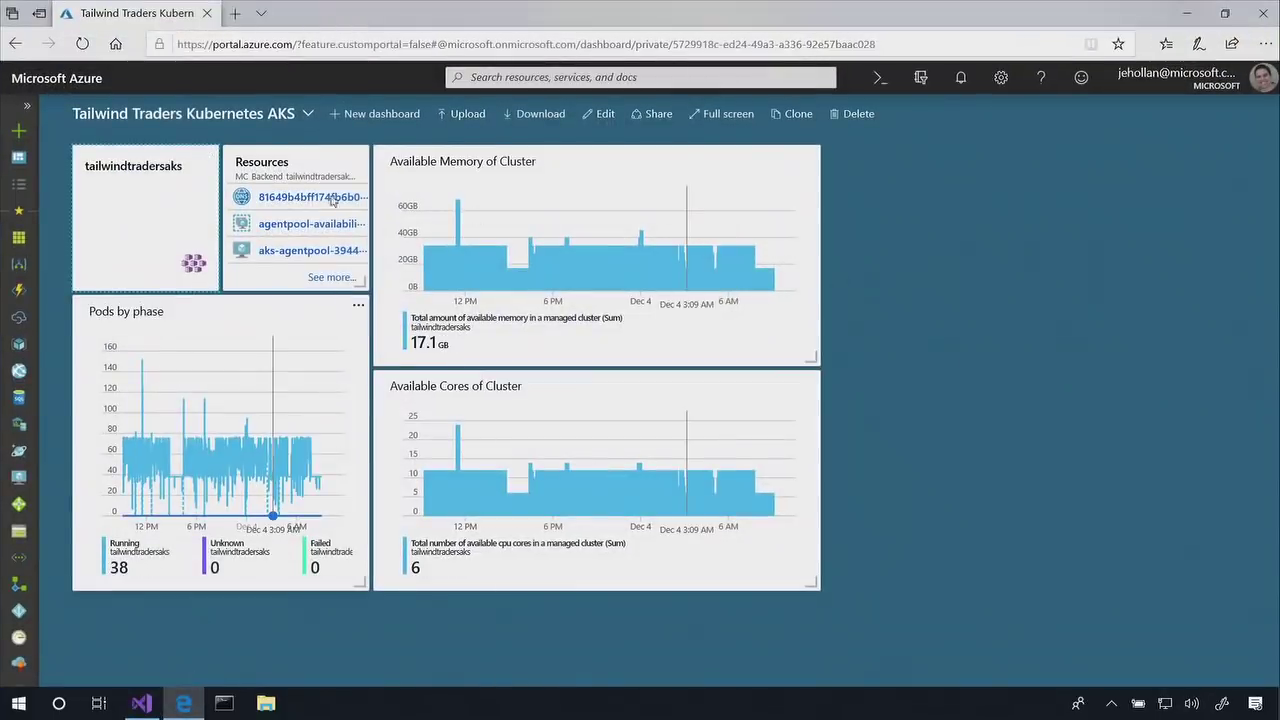
# - View the popular Azure Marketplace resources available for creation, including Kubernetes Service, and return to the Tailwind Traders Kubernetes AKS dashboard
pyautogui.click(17, 136)
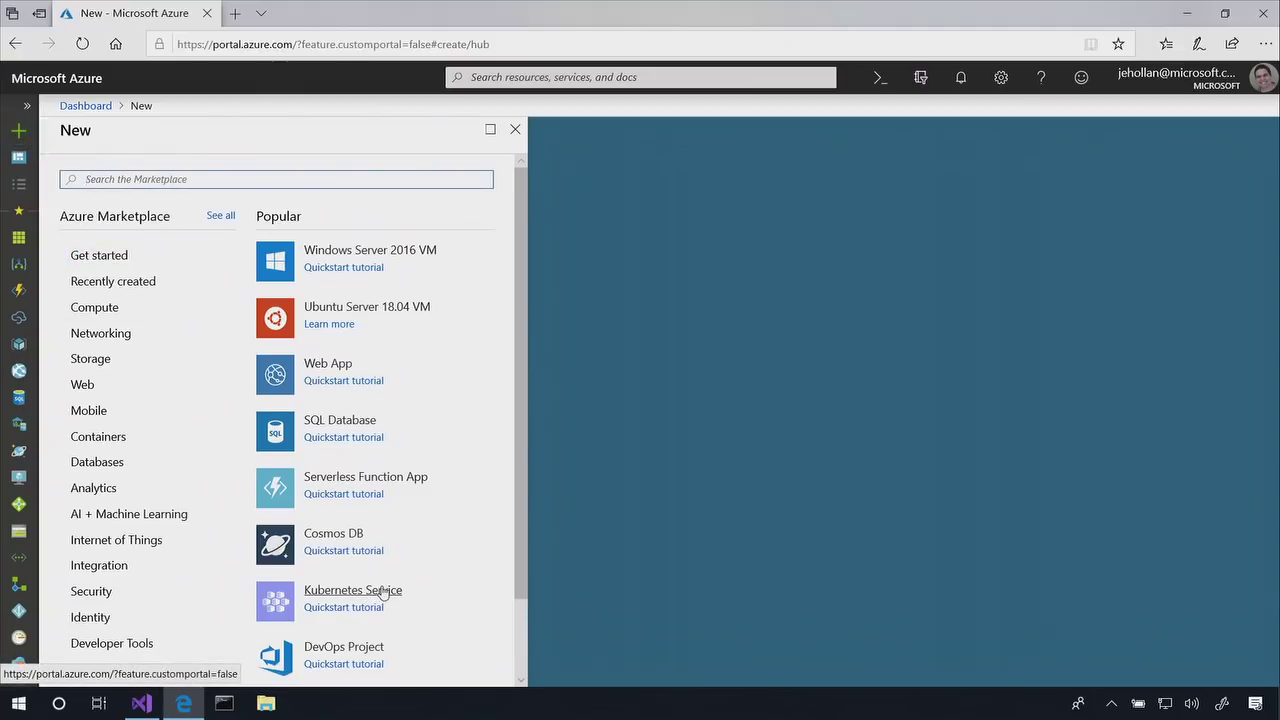
pyautogui.click(88, 106)
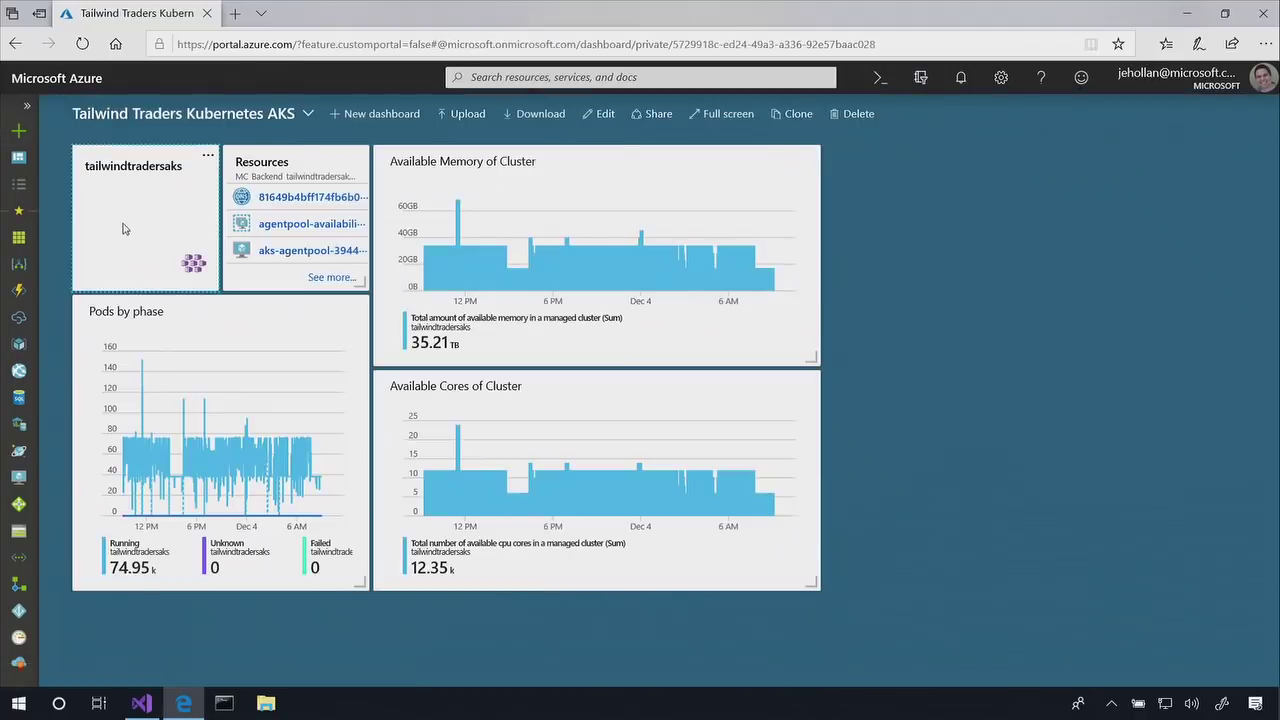
# - Open the tailwindtradersaks Kubernetes service and show its monitoring Insights (preview)
pyautogui.click(122, 229)
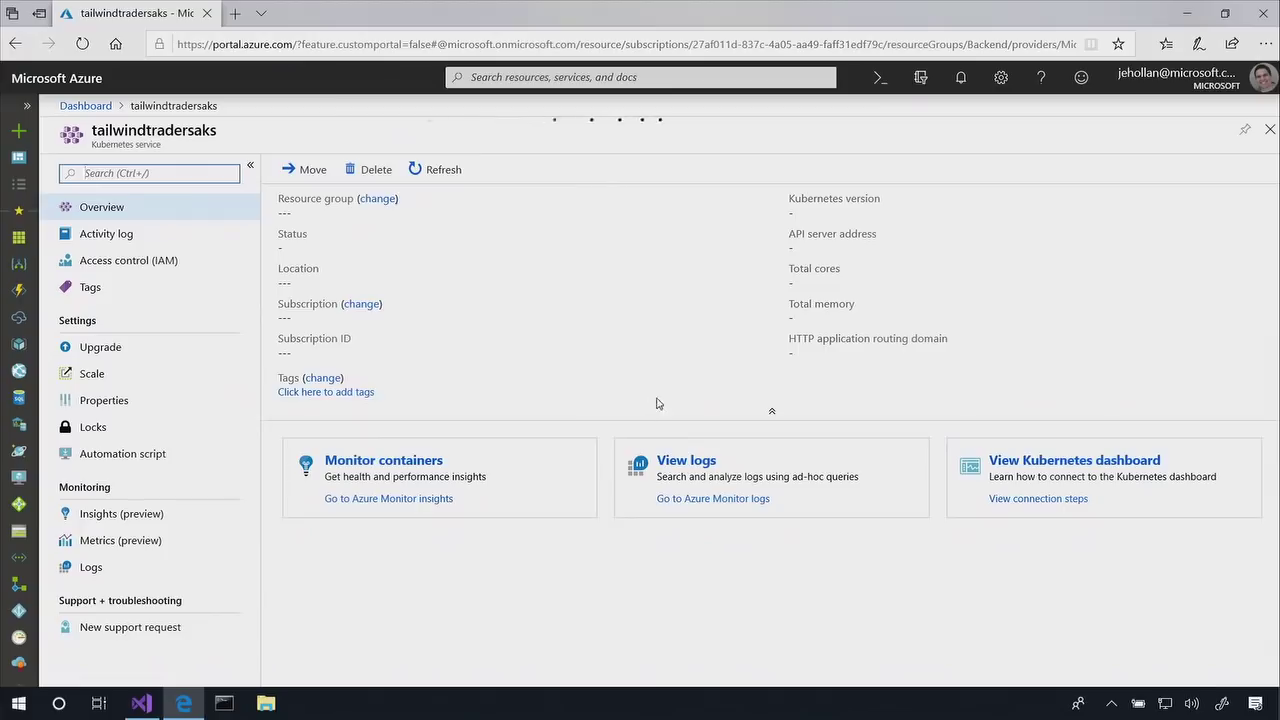
pyautogui.click(660, 414)
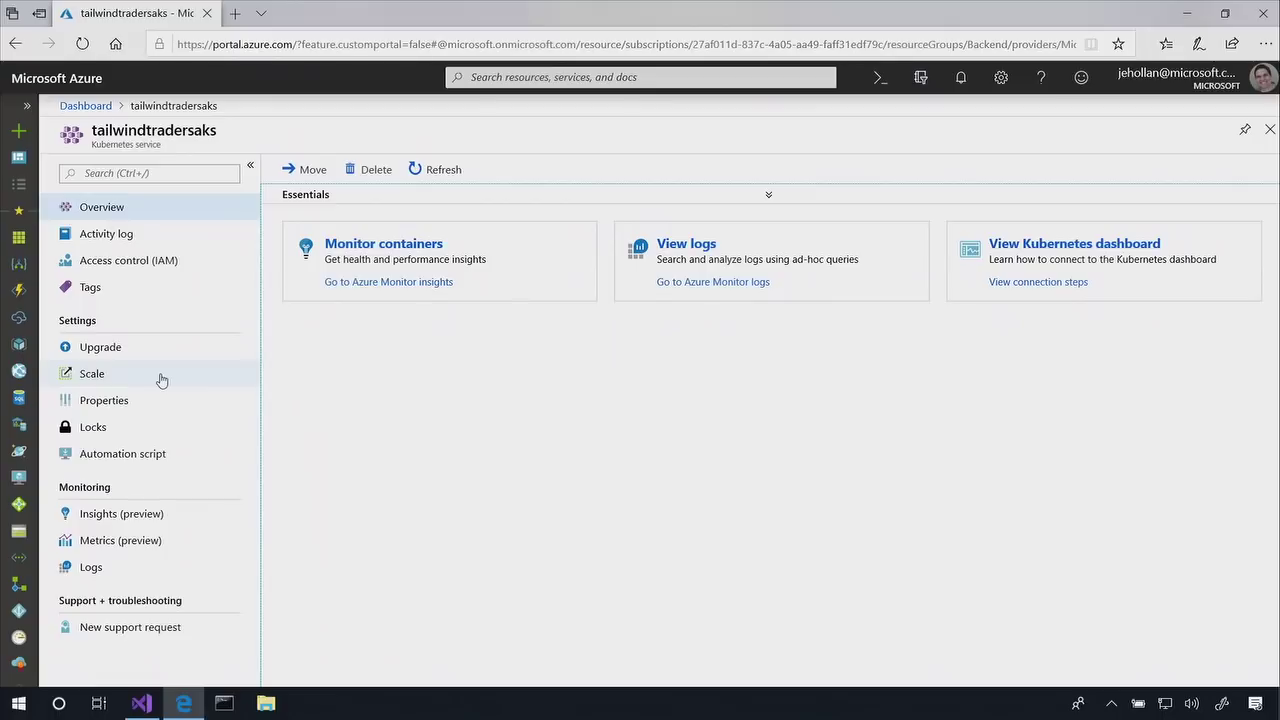
pyautogui.click(170, 514)
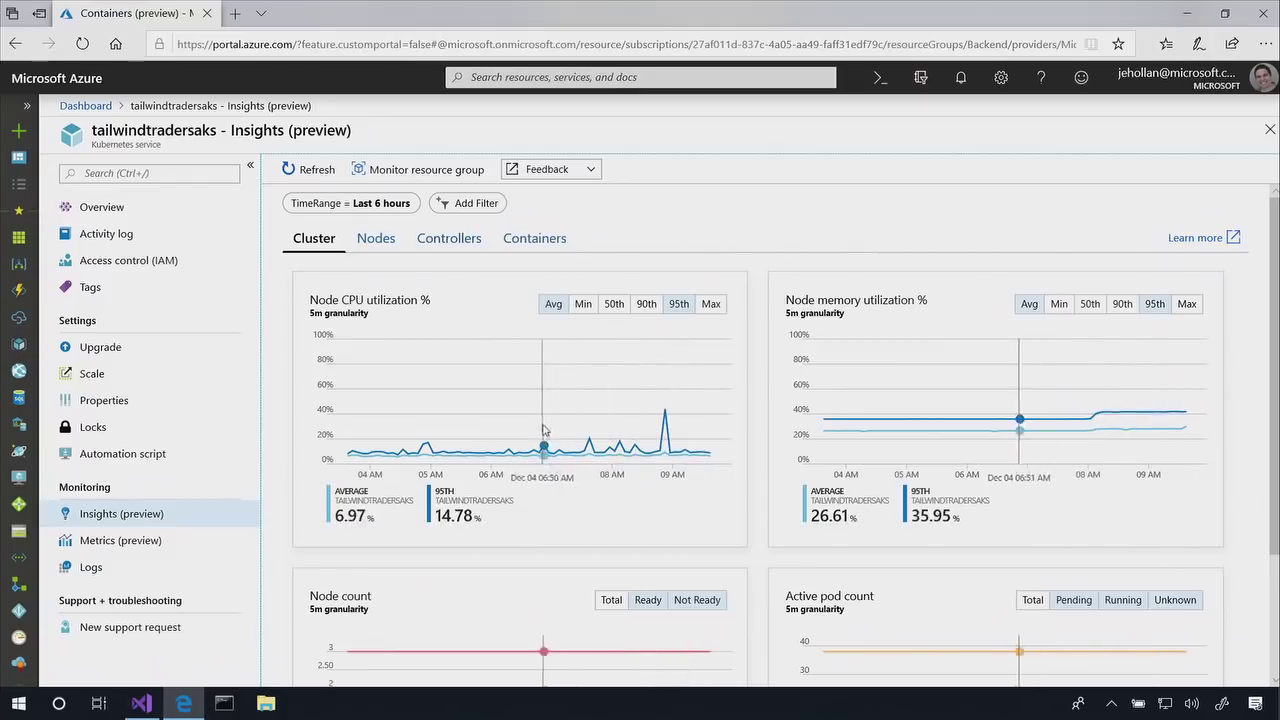
# - Filter the cluster's containers by "local" and open the container logs for localinventory
pyautogui.click(519, 248)
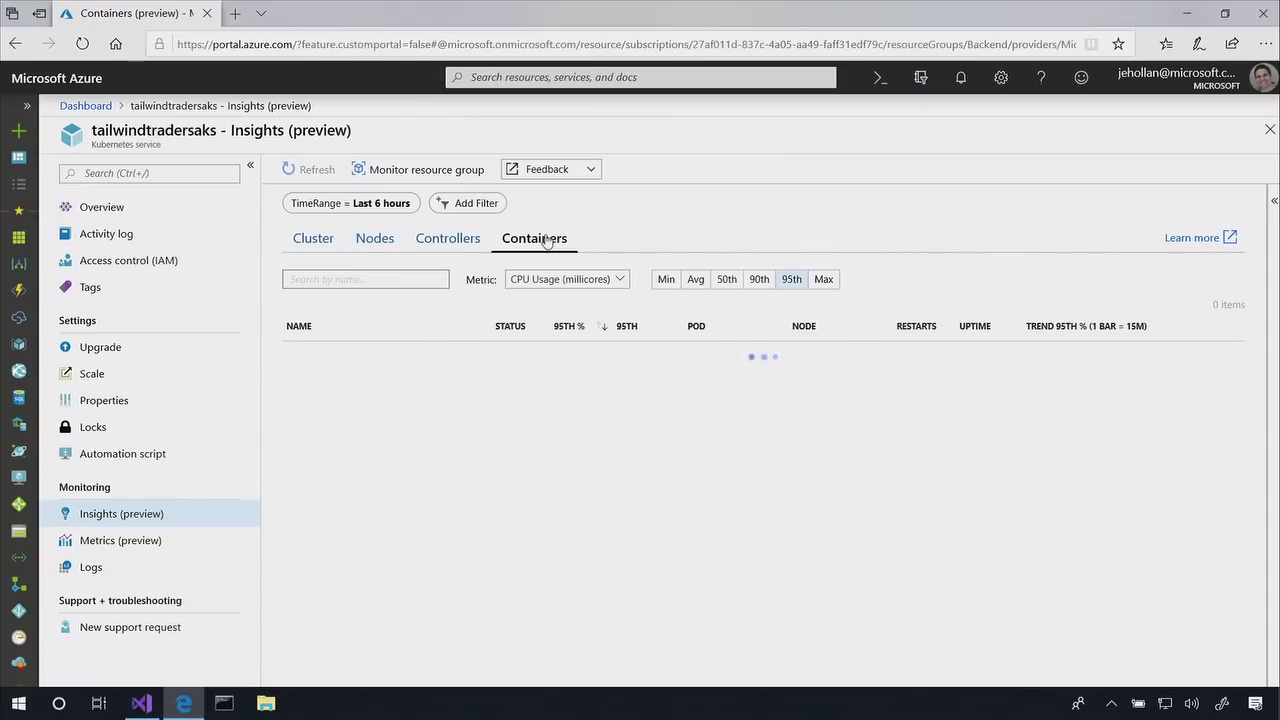
pyautogui.click(328, 240)
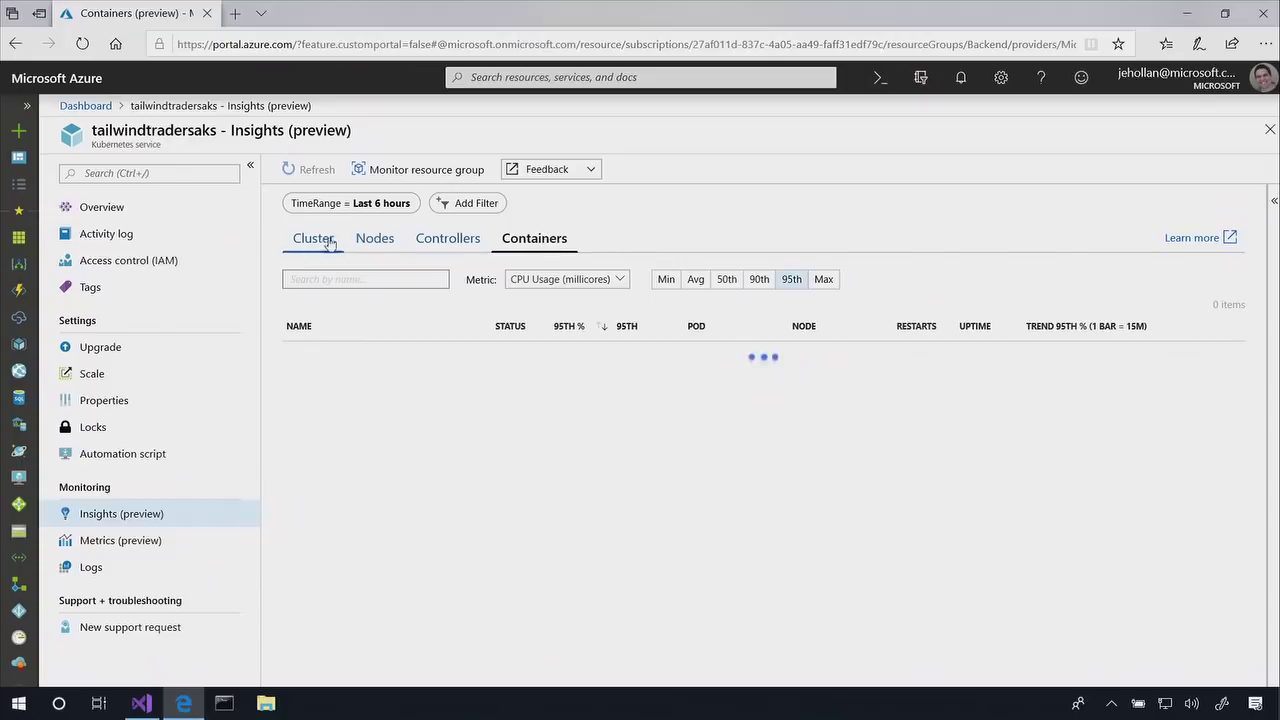
pyautogui.click(565, 241)
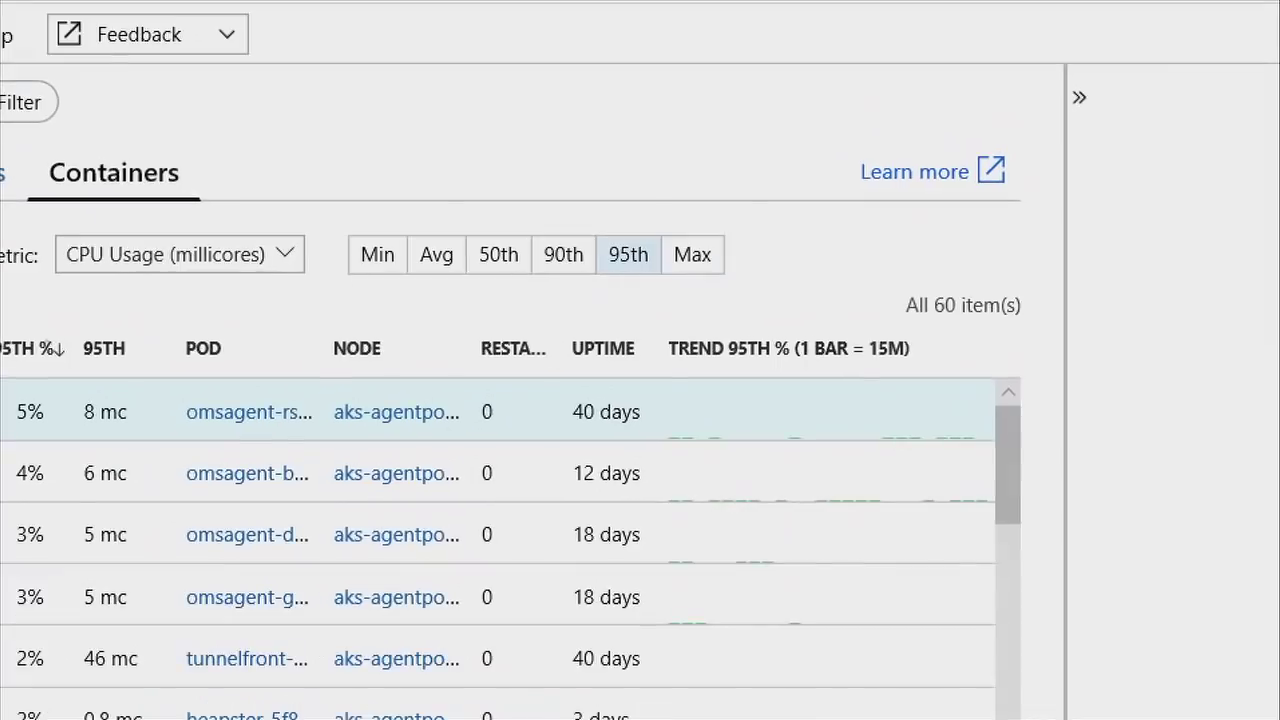
pyautogui.moveTo(952, 304); pyautogui.dragTo(950, 335)
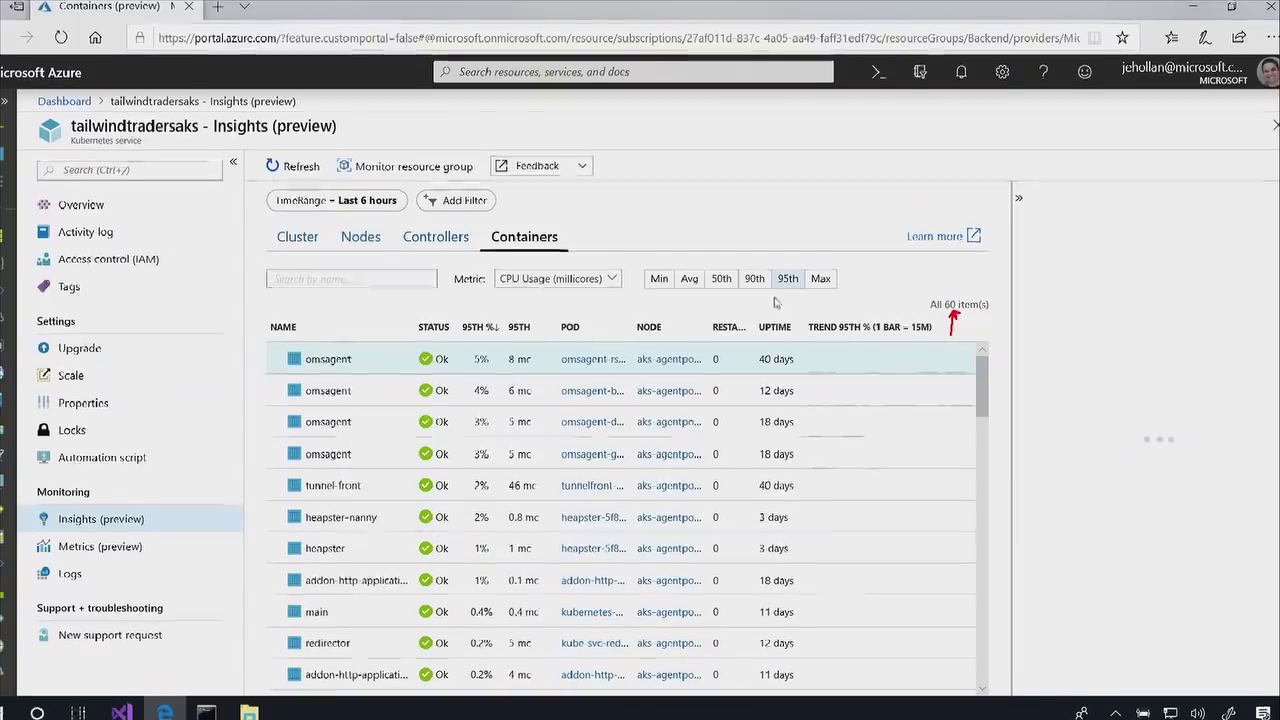
pyautogui.click(300, 280)
pyautogui.write('local')
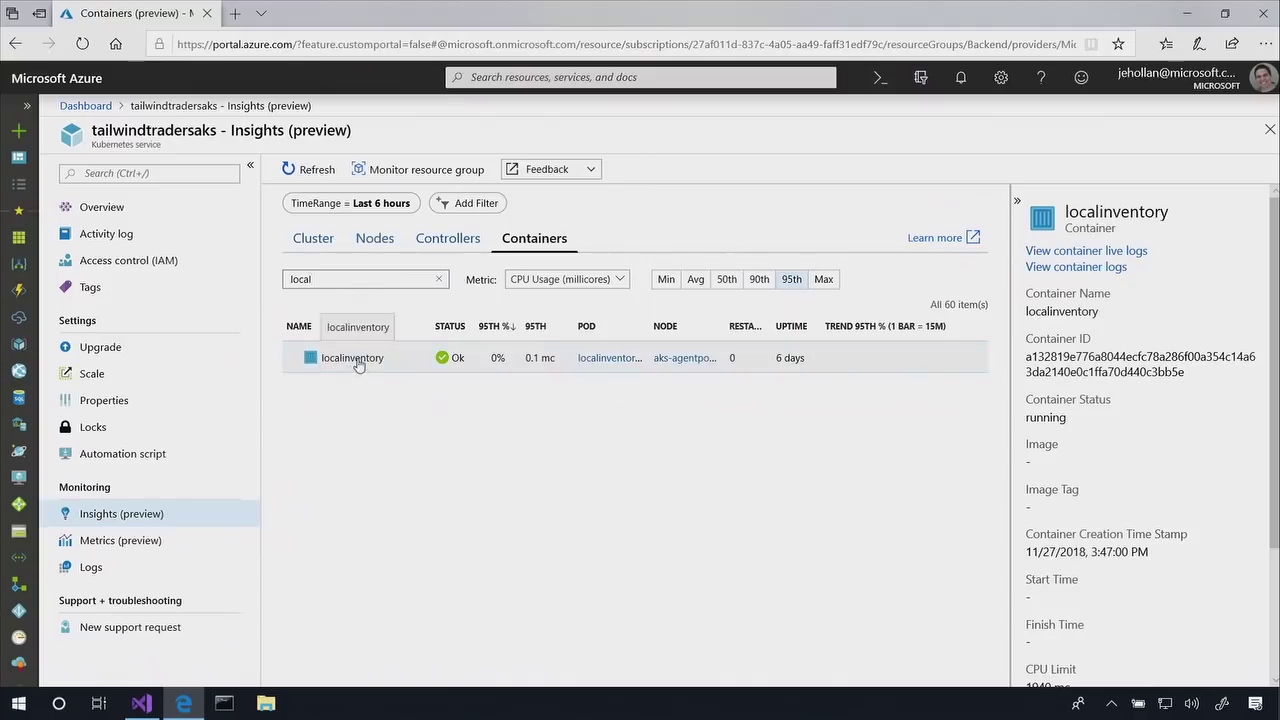
pyautogui.click(1070, 268)
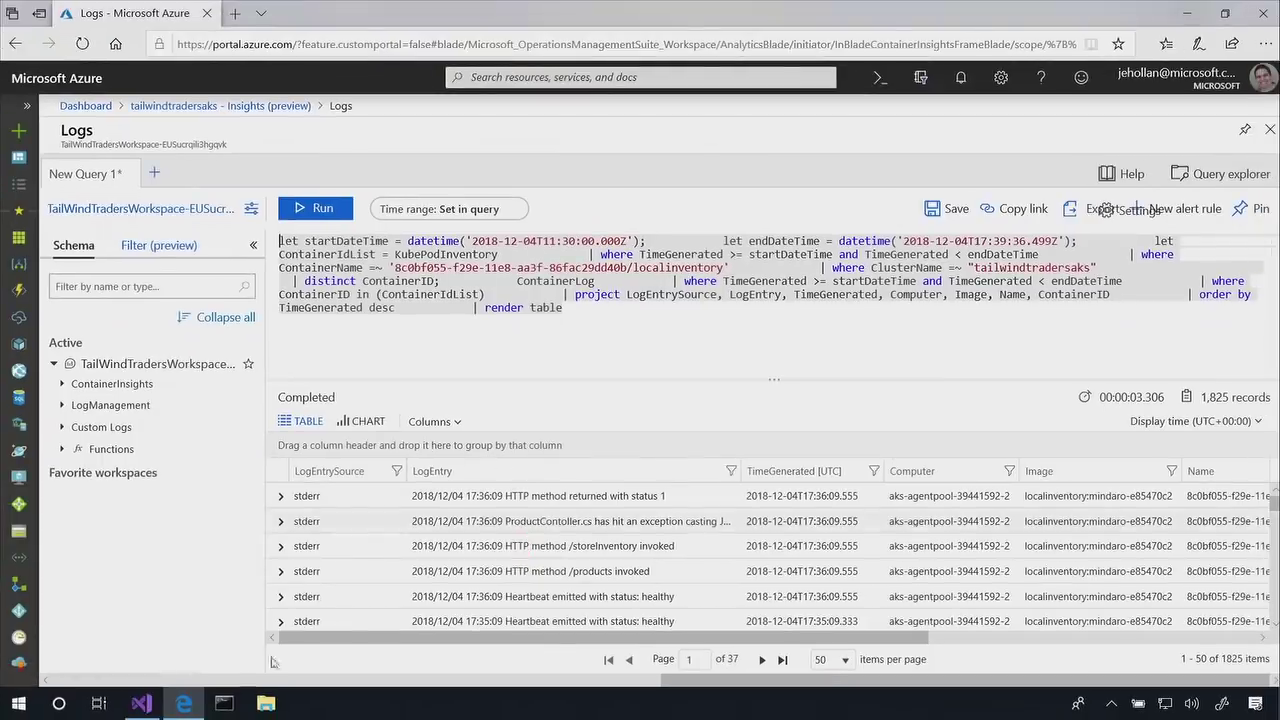
# - Switch to Visual Studio and open ProductController.cs from the Controllers folder of the Tailwind.Traders.Product.Api project
pyautogui.click(152, 706)
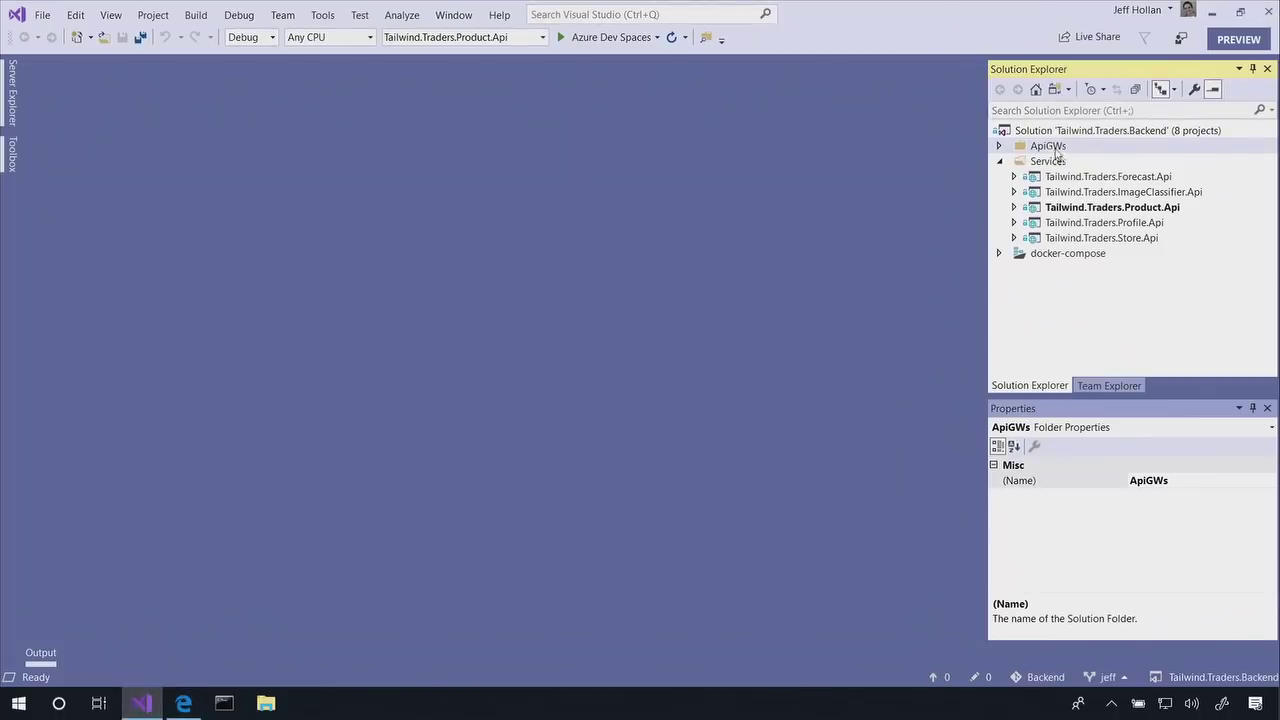
pyautogui.click(1015, 208)
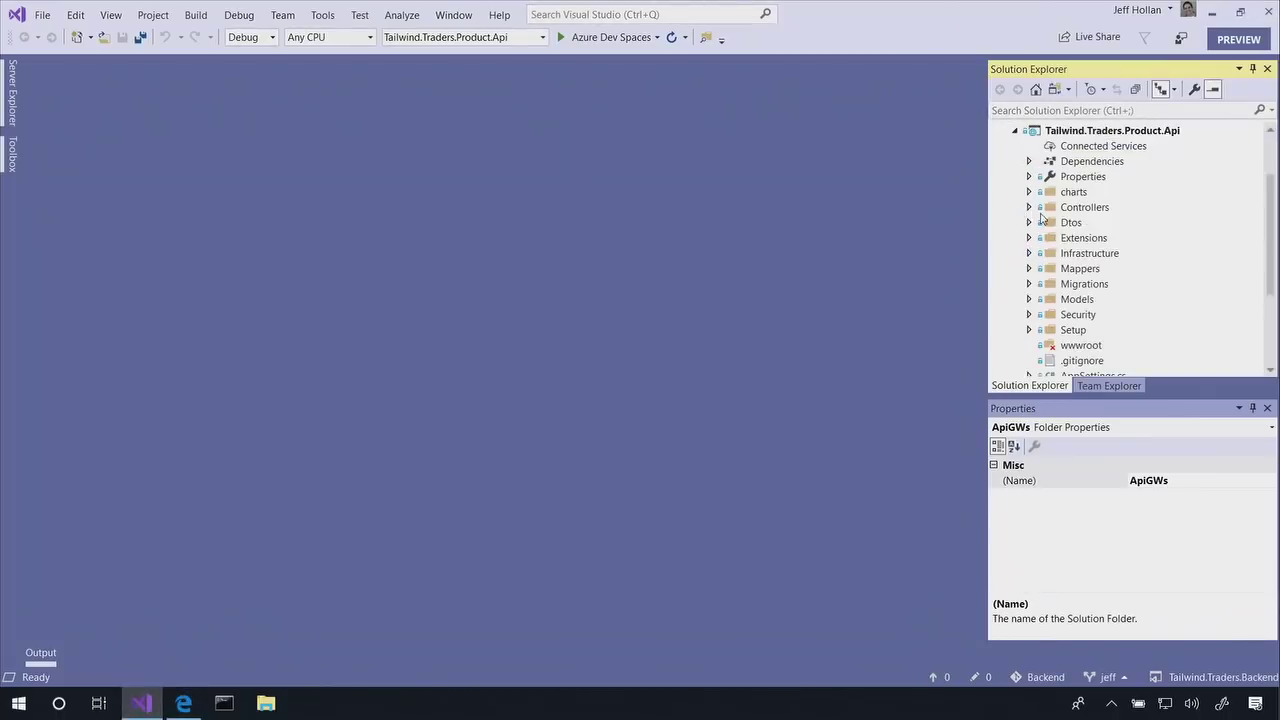
pyautogui.click(1029, 207)
pyautogui.click(1109, 240)
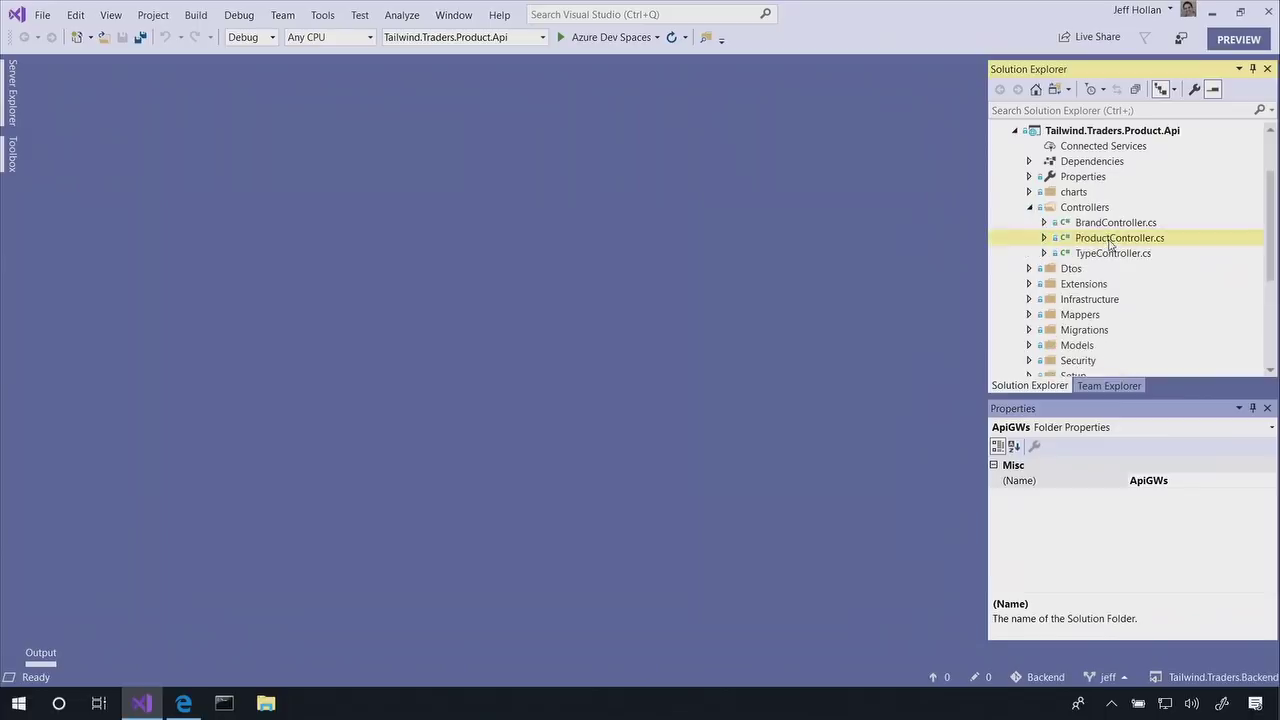
pyautogui.doubleClick(1109, 240)
# - Set a breakpoint on line 61 of GetProductLocation, where jsonResult is converted to ProductLocationResult
pyautogui.scroll(-13, 309, 411)
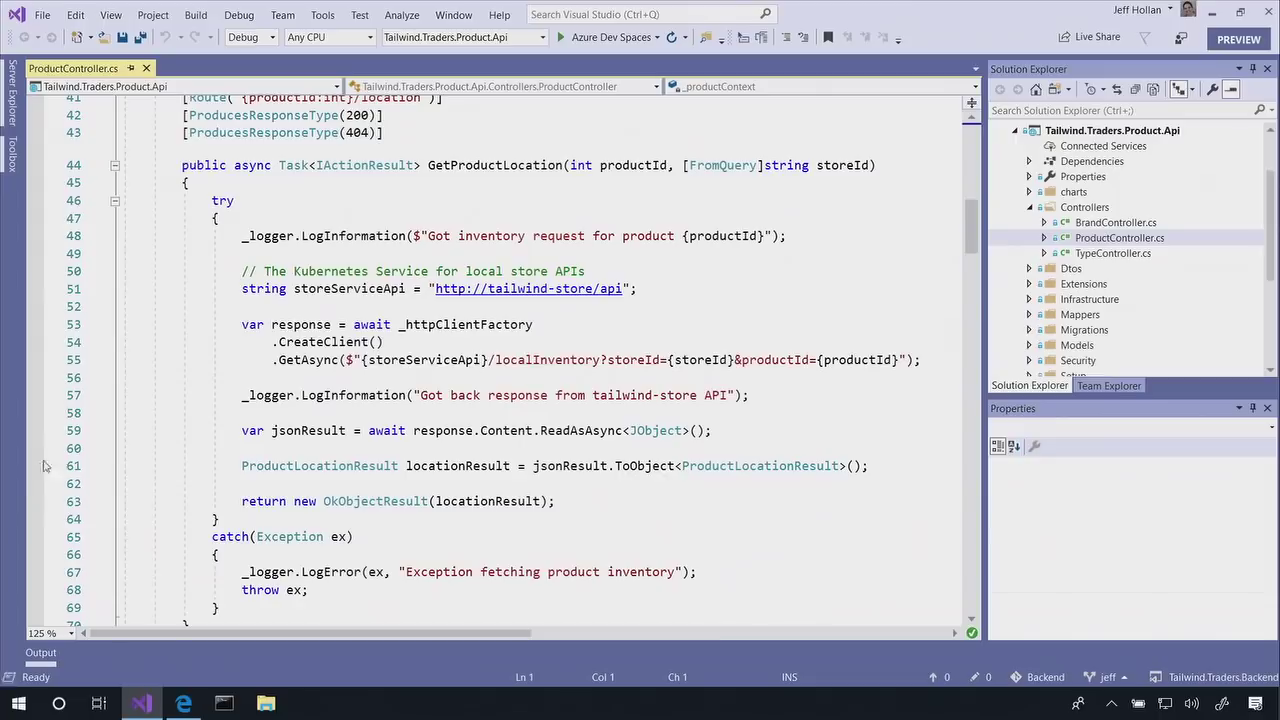
pyautogui.click(36, 466)
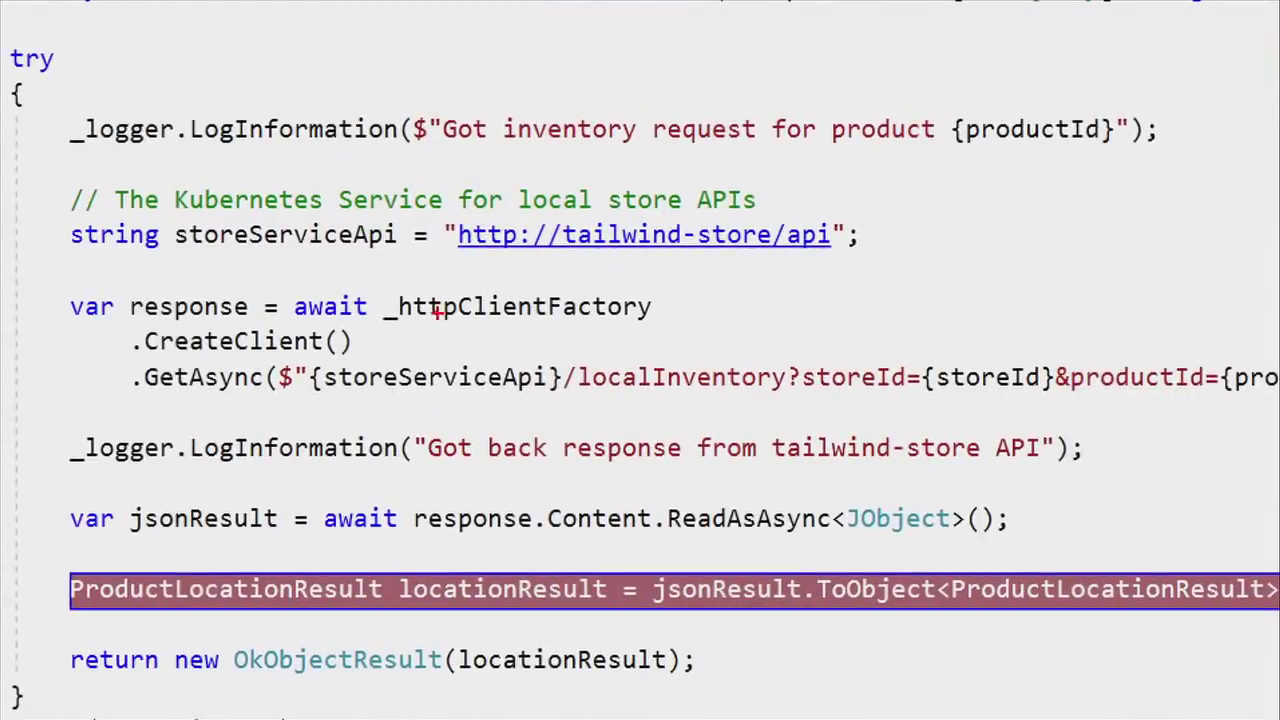
pyautogui.moveTo(436, 210); pyautogui.dragTo(872, 261)
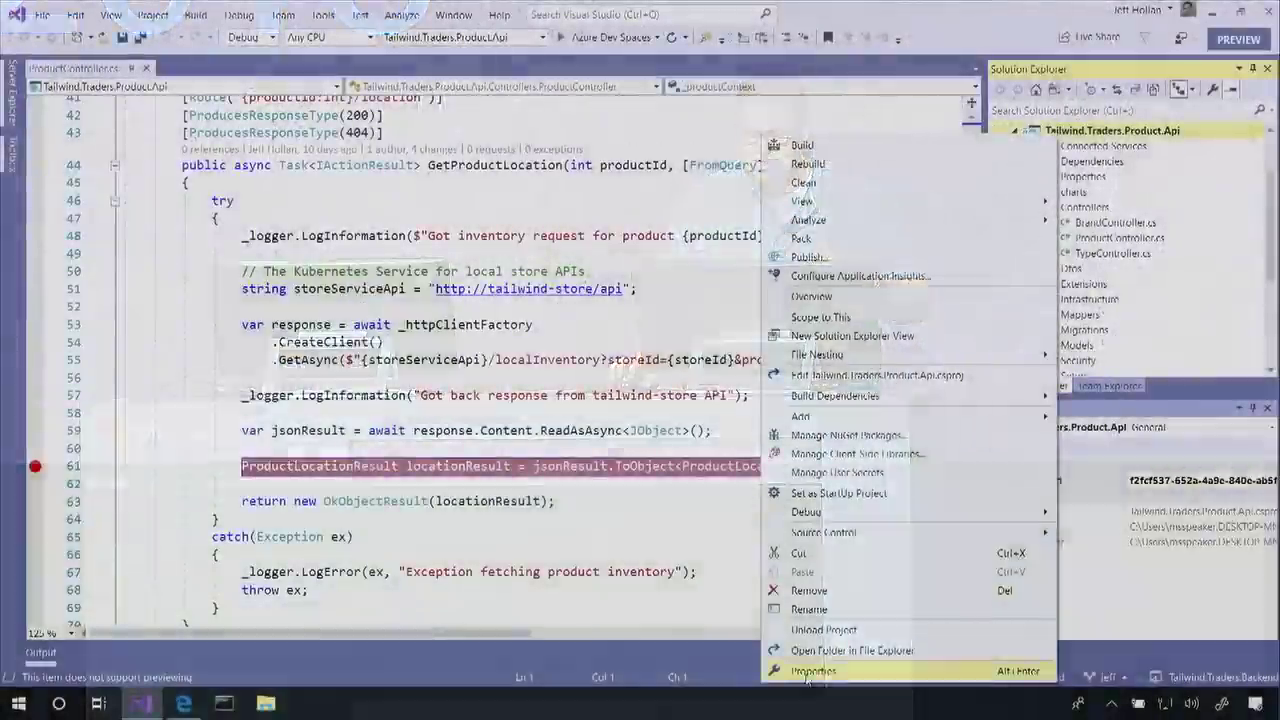
# - Open the debug properties of the Tailwind.Traders.Product.Api project, review its AKS cluster and space, and start debugging with Azure Dev Spaces
pyautogui.click(805, 675)
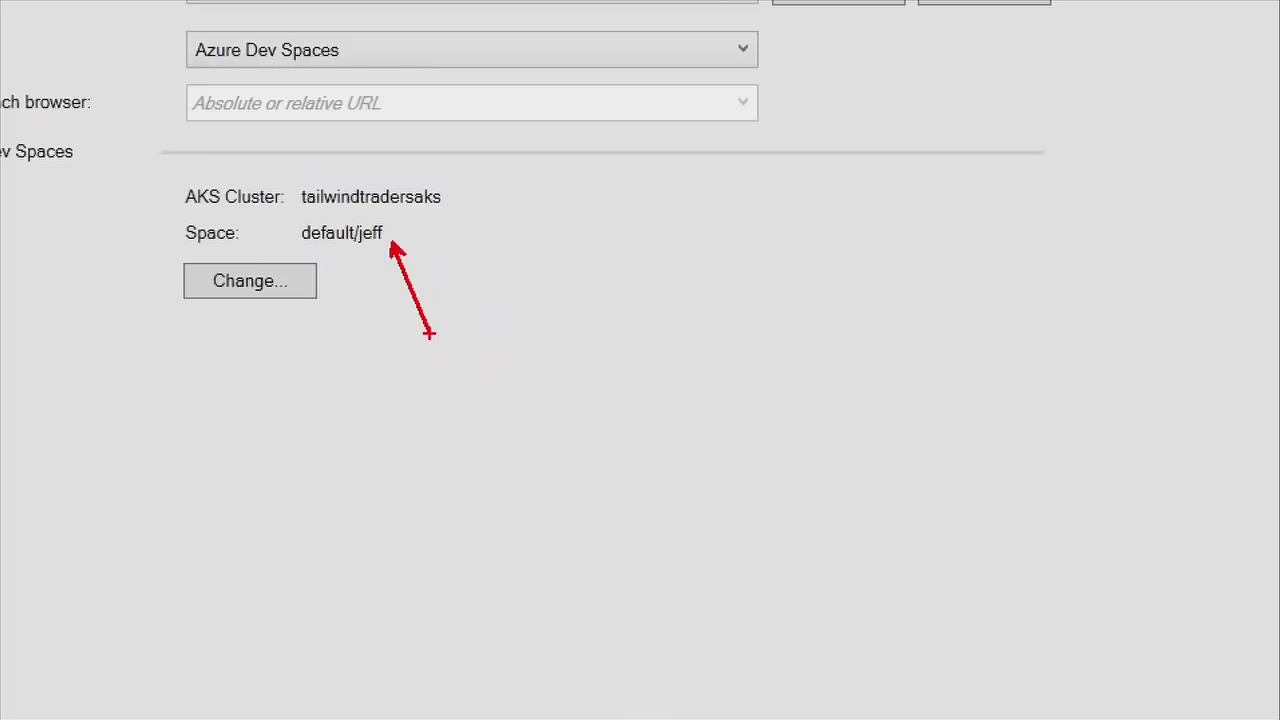
pyautogui.moveTo(303, 212); pyautogui.dragTo(417, 210)
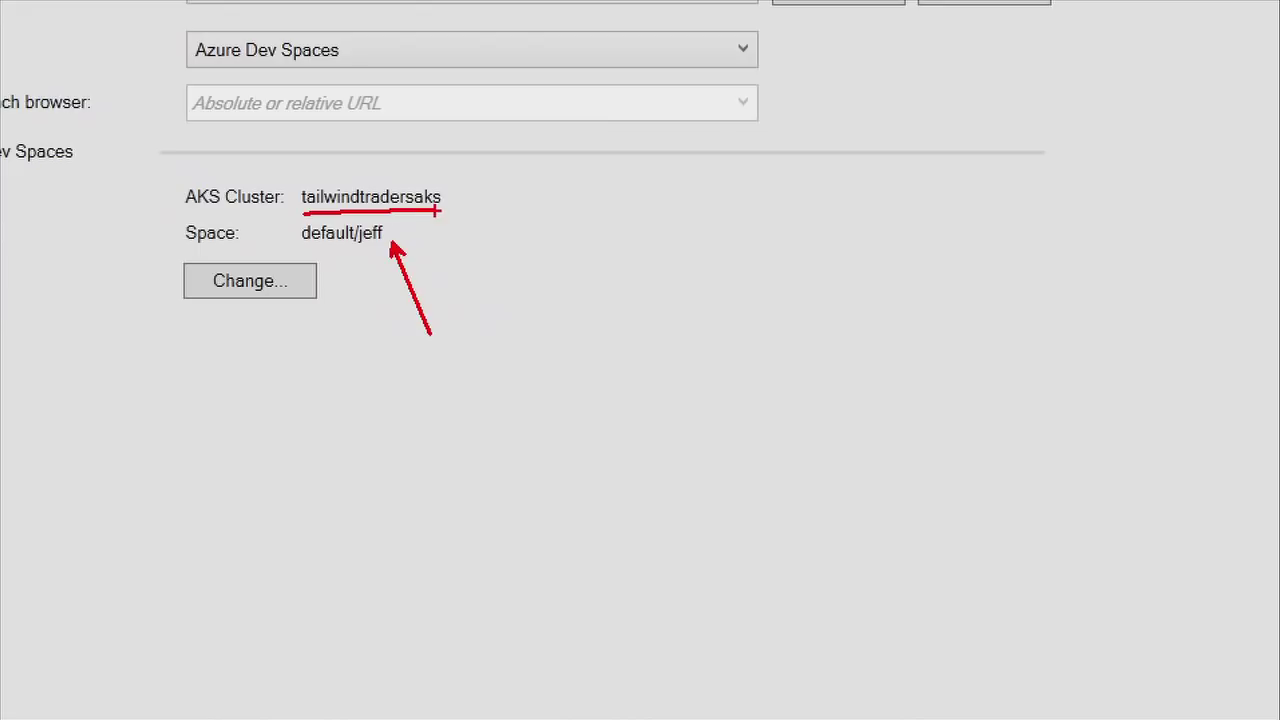
pyautogui.press('Escape')
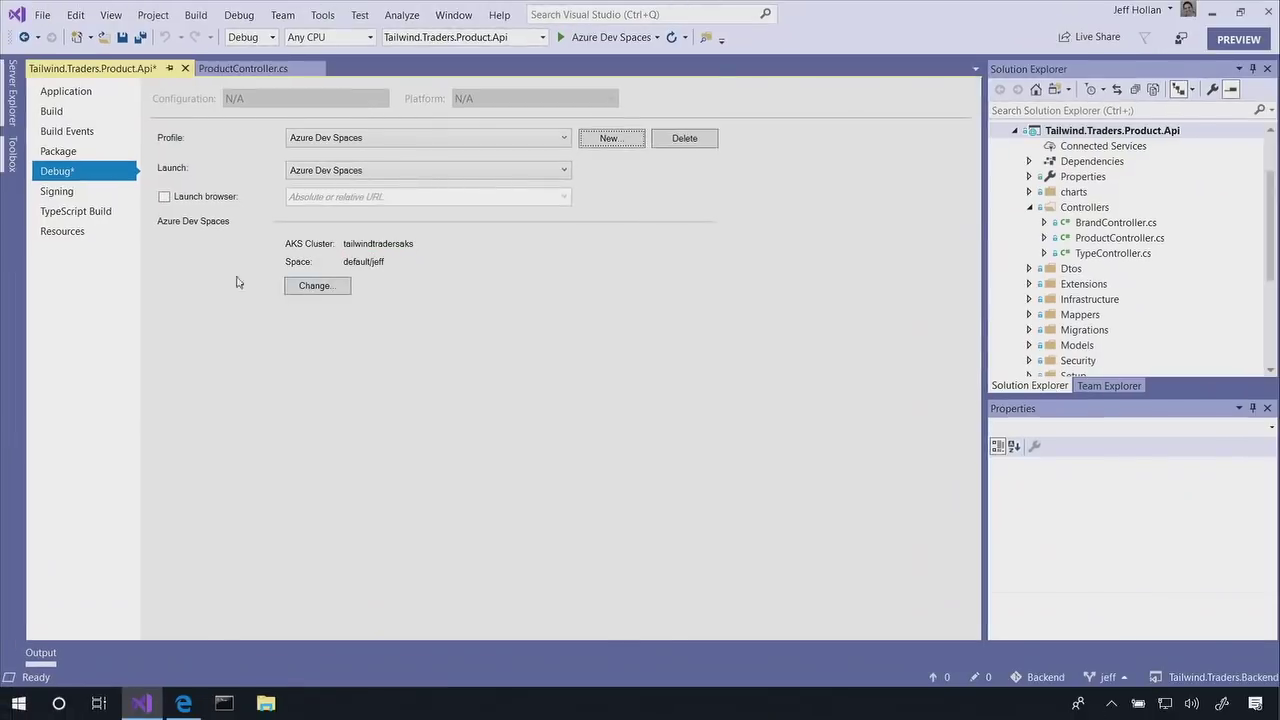
pyautogui.click(566, 37)
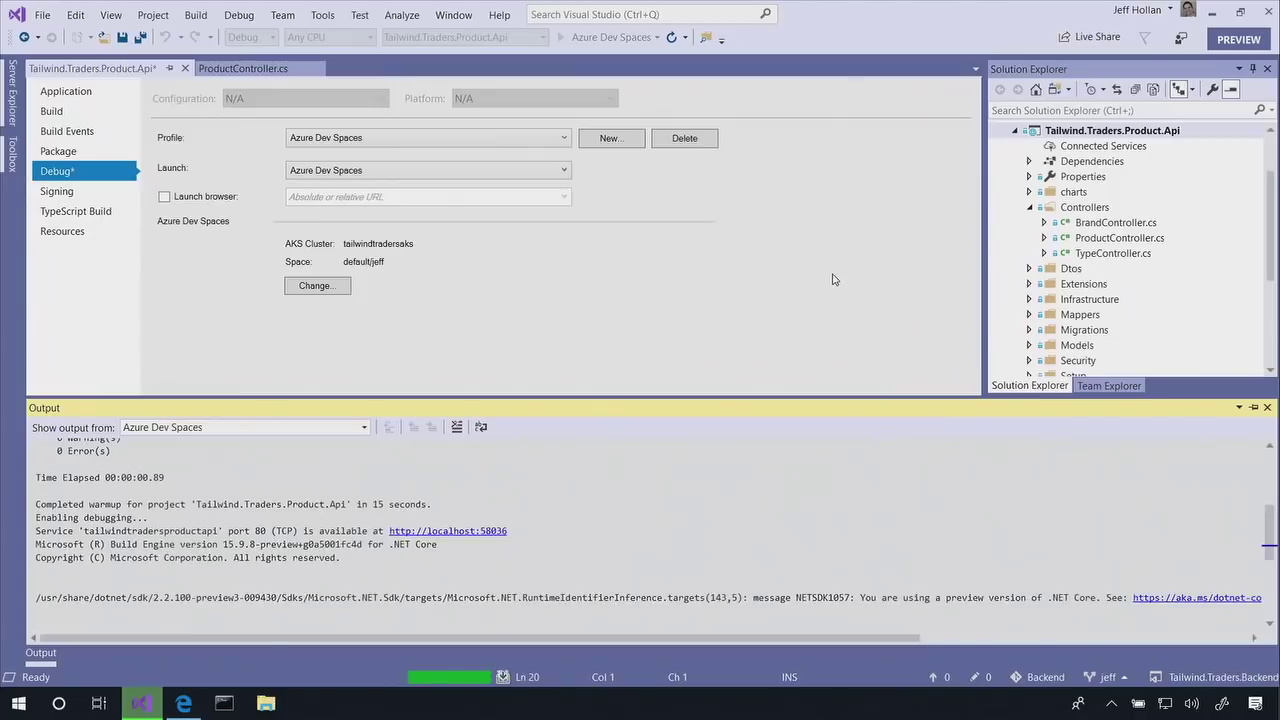
# - Reopen ProductController.cs and check the microwave's product page at its personal dev space address in the browser
pyautogui.doubleClick(1118, 238)
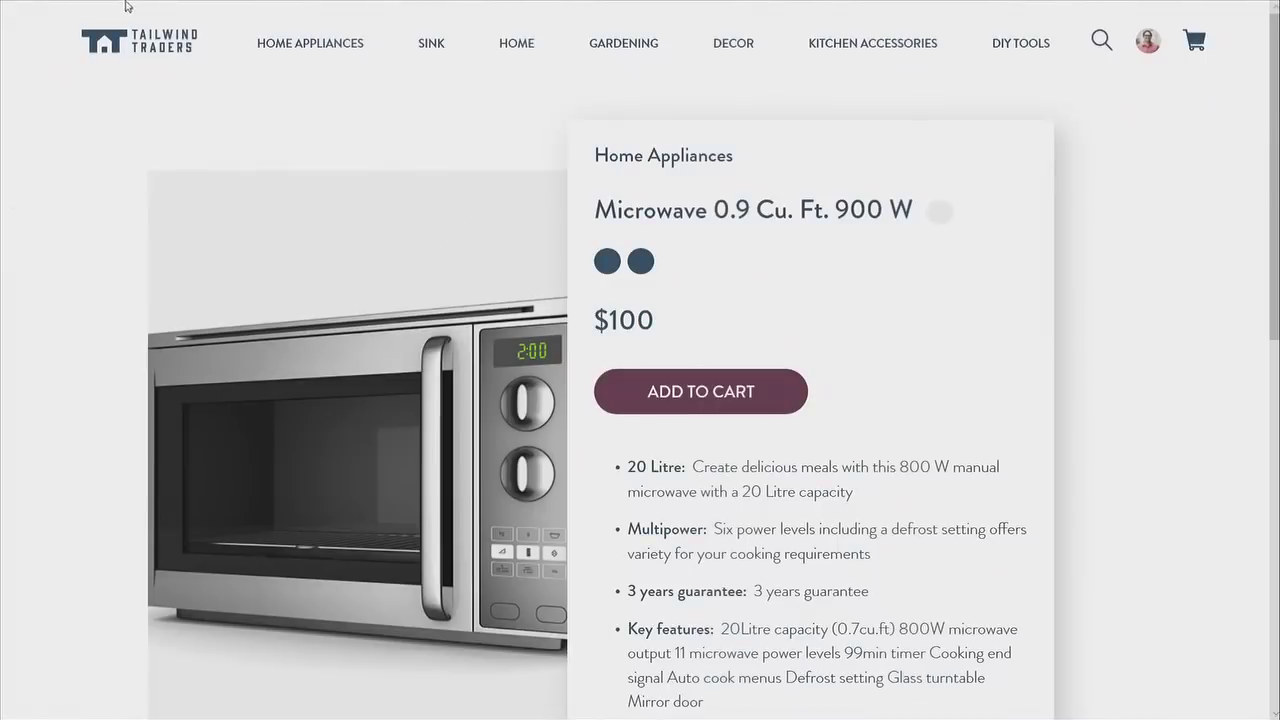
pyautogui.moveTo(125, 5)
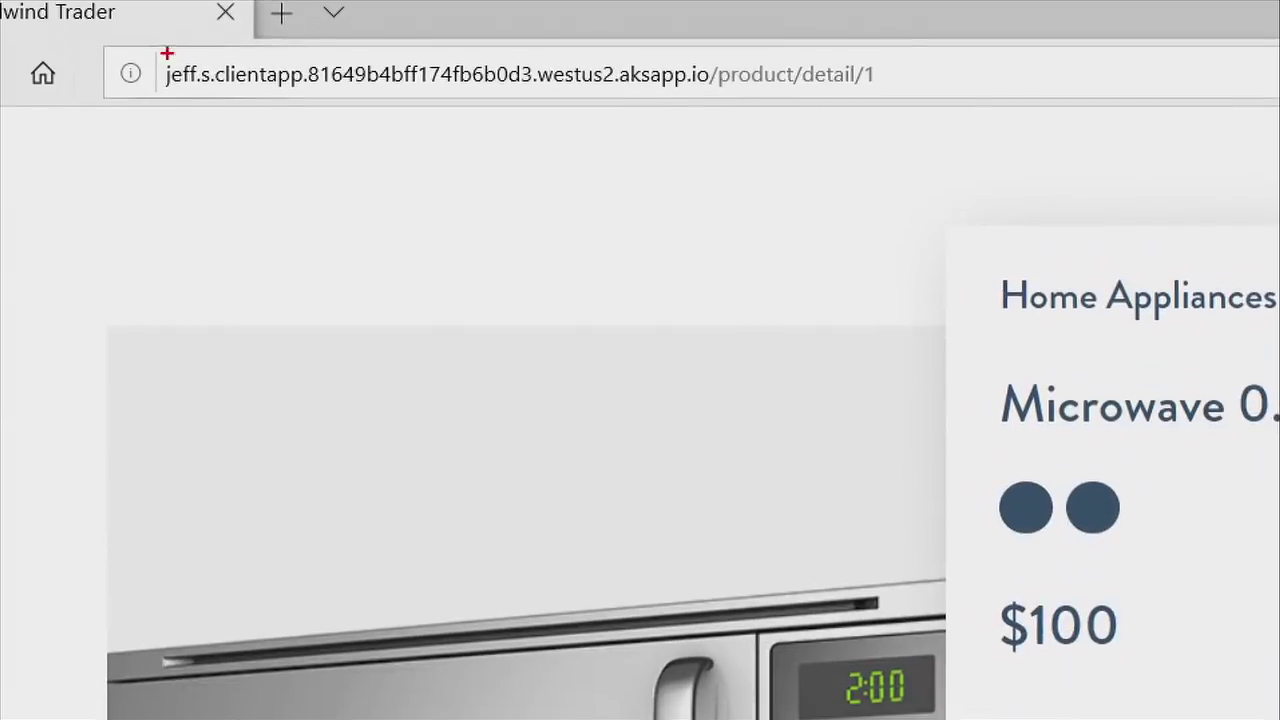
pyautogui.moveTo(170, 58)
pyautogui.mouseDown()
pyautogui.moveTo(340, 106)
pyautogui.moveTo(329, 102)
pyautogui.mouseUp()
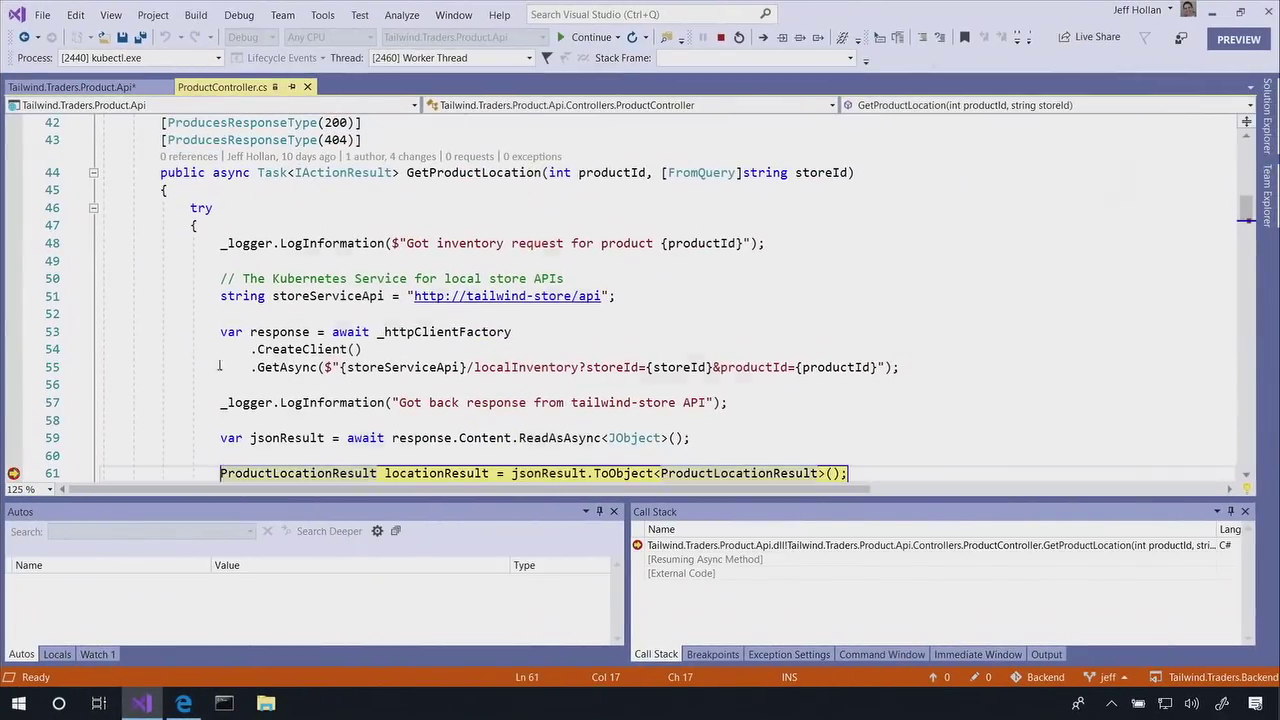
# - Inspect the value of jsonResult at the line 61 breakpoint in GetProductLocation, and stop debugging
pyautogui.scroll(-1, 220, 365)
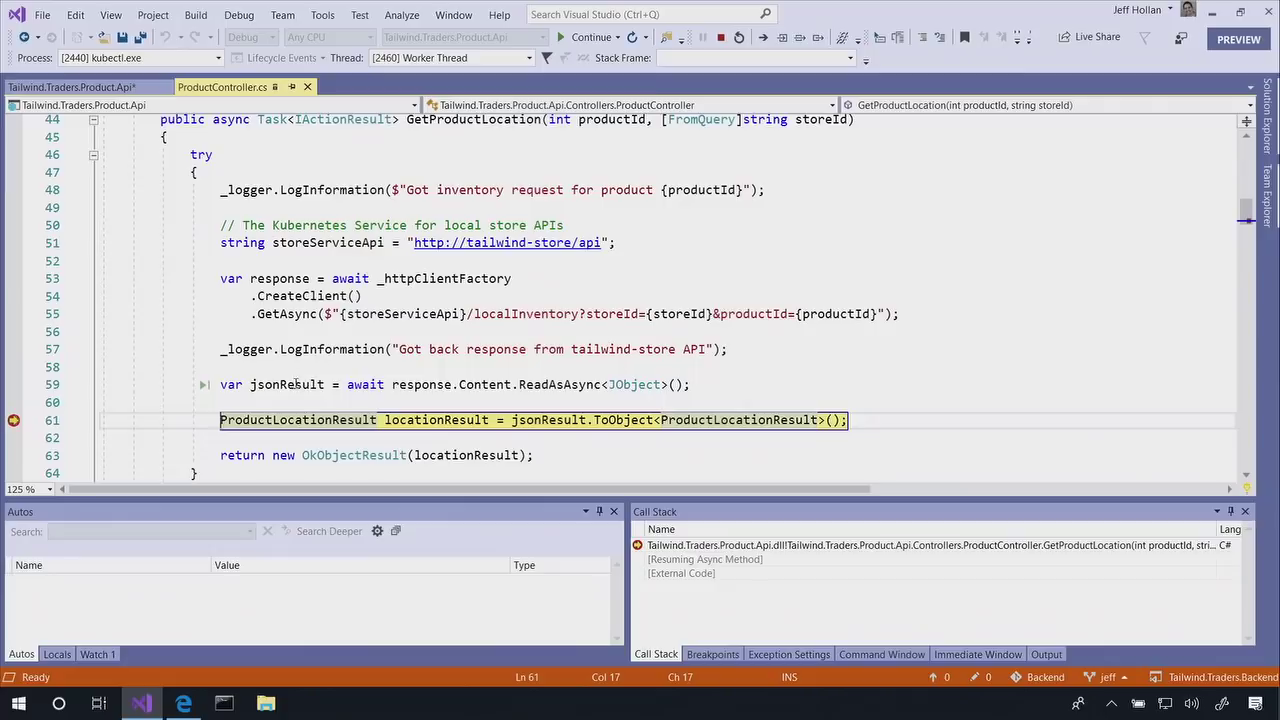
pyautogui.moveTo(297, 385)
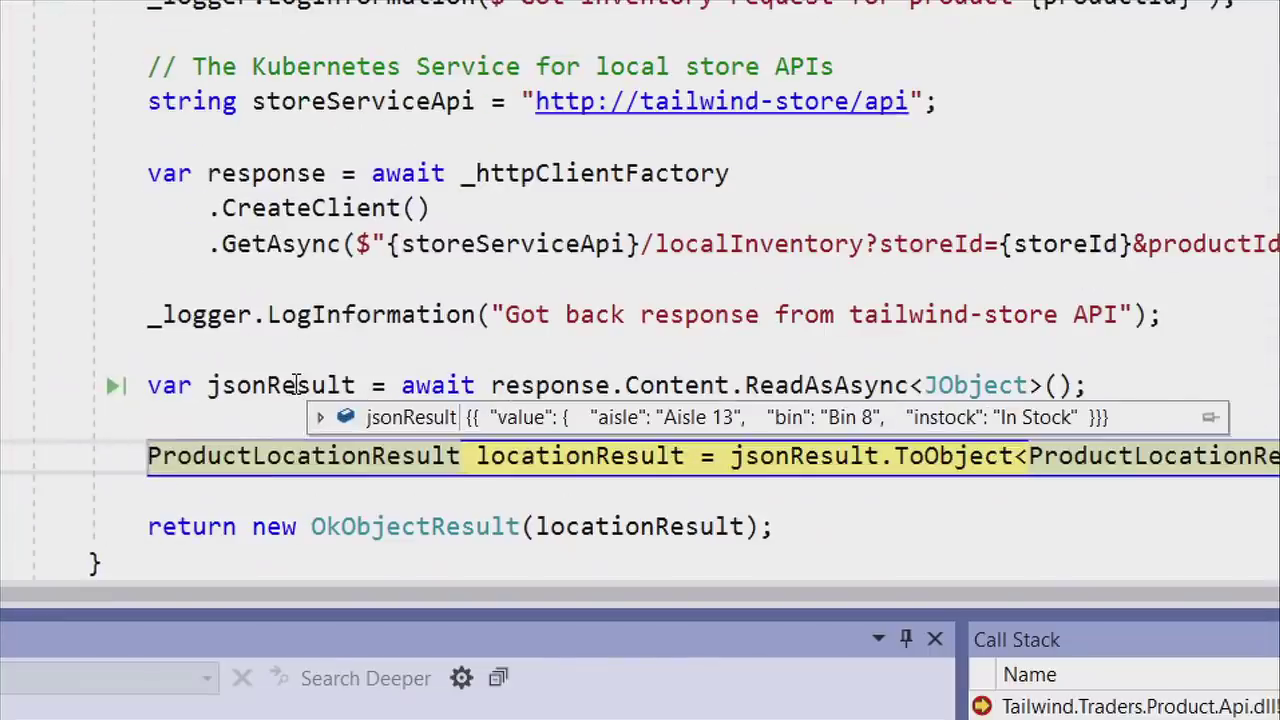
pyautogui.moveTo(285, 385)
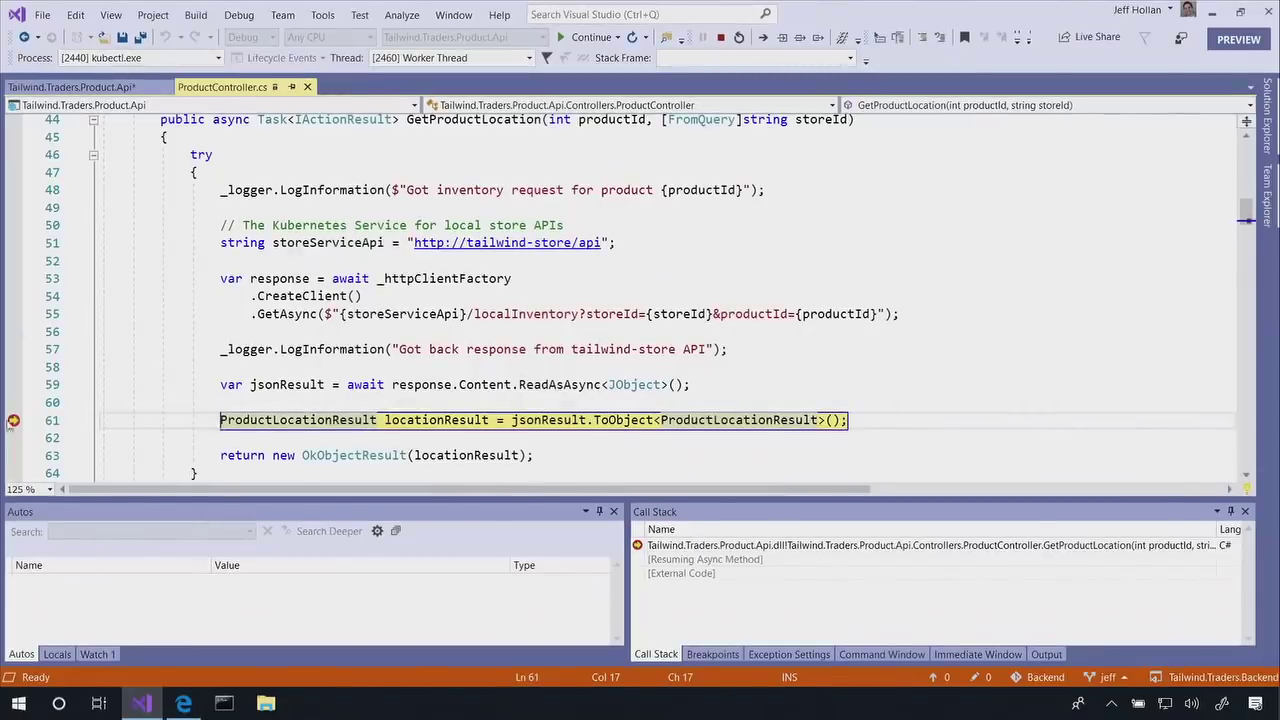
pyautogui.click(720, 38)
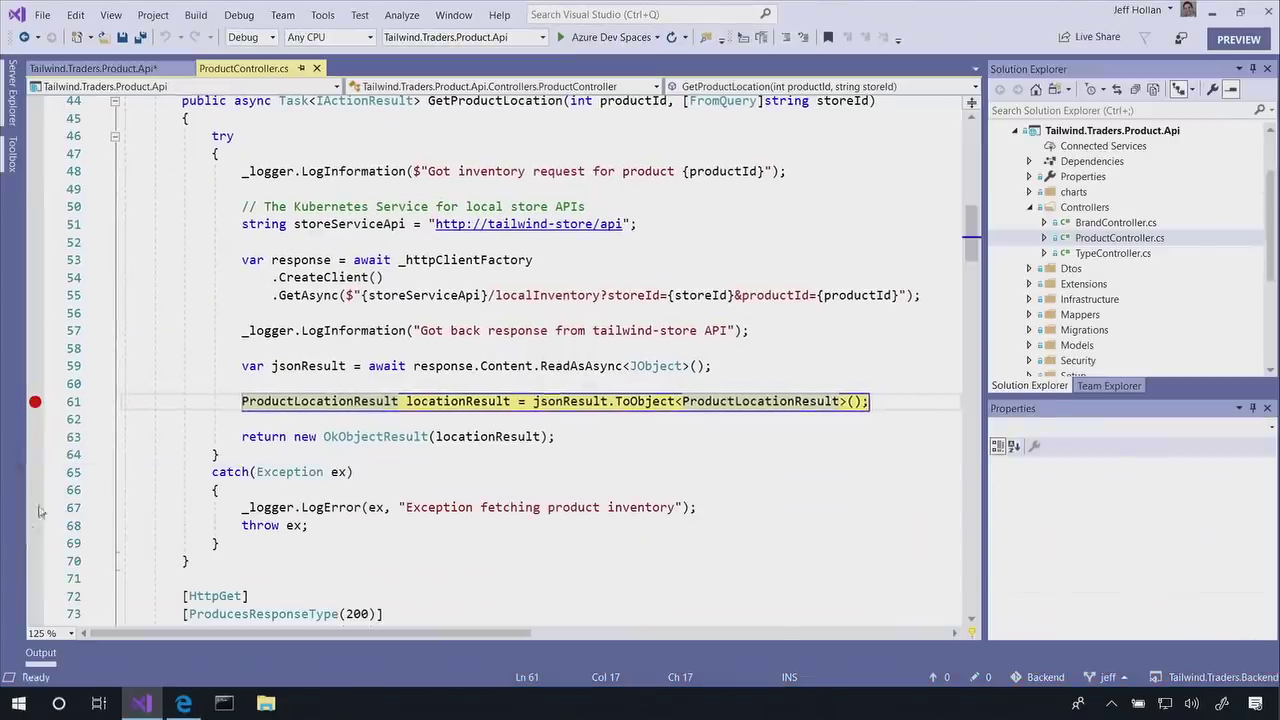
# - Remove the breakpoint on line 61, insert ["value"] after jsonResult before .ToObject on that line, and save ProductController.cs
pyautogui.click(36, 402)
pyautogui.click(611, 401)
pyautogui.write('["value"]')
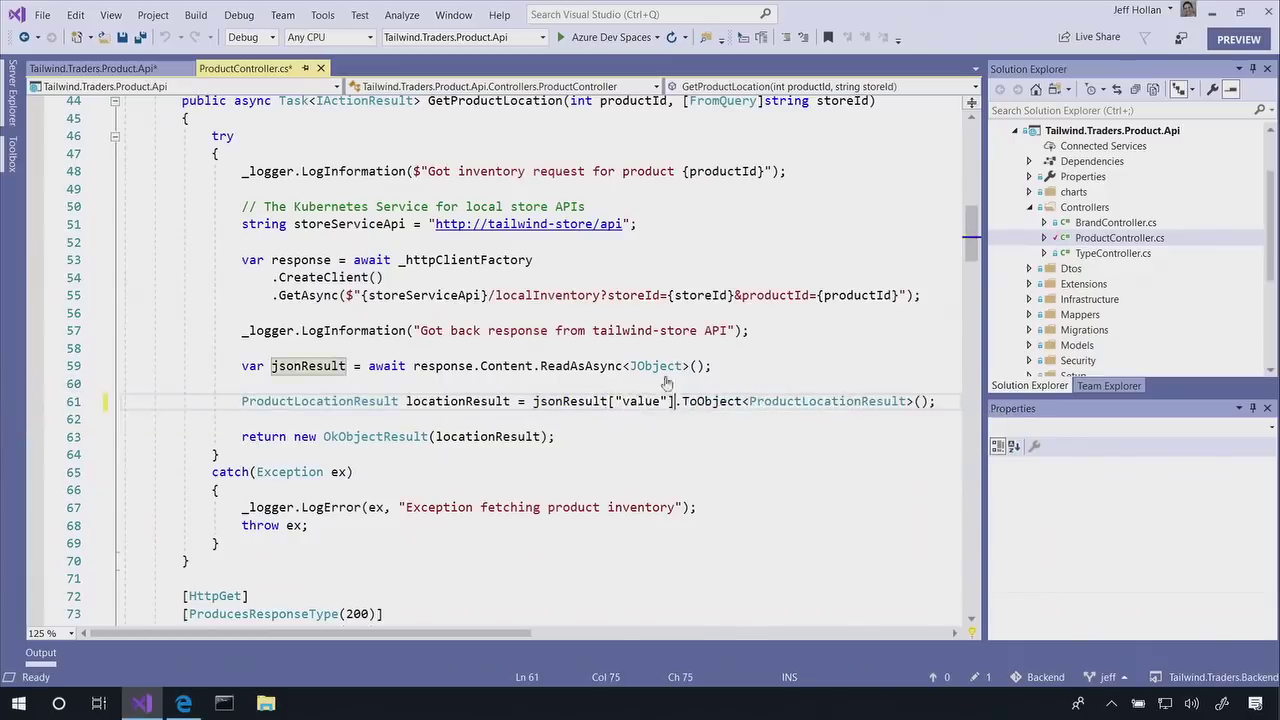
pyautogui.hotkey('ctrl', 's')
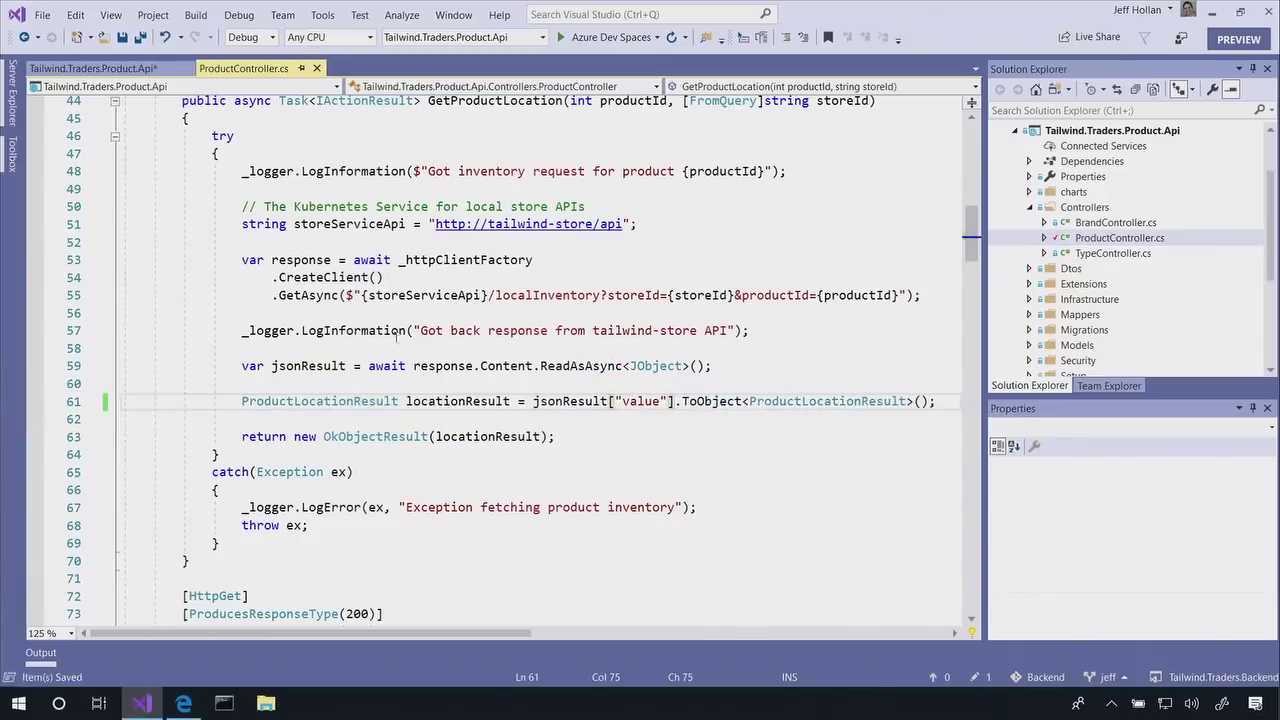
# - Run the Product API in Azure Dev Spaces again and check the microwave page's stock, aisle and bin details
pyautogui.click(594, 39)
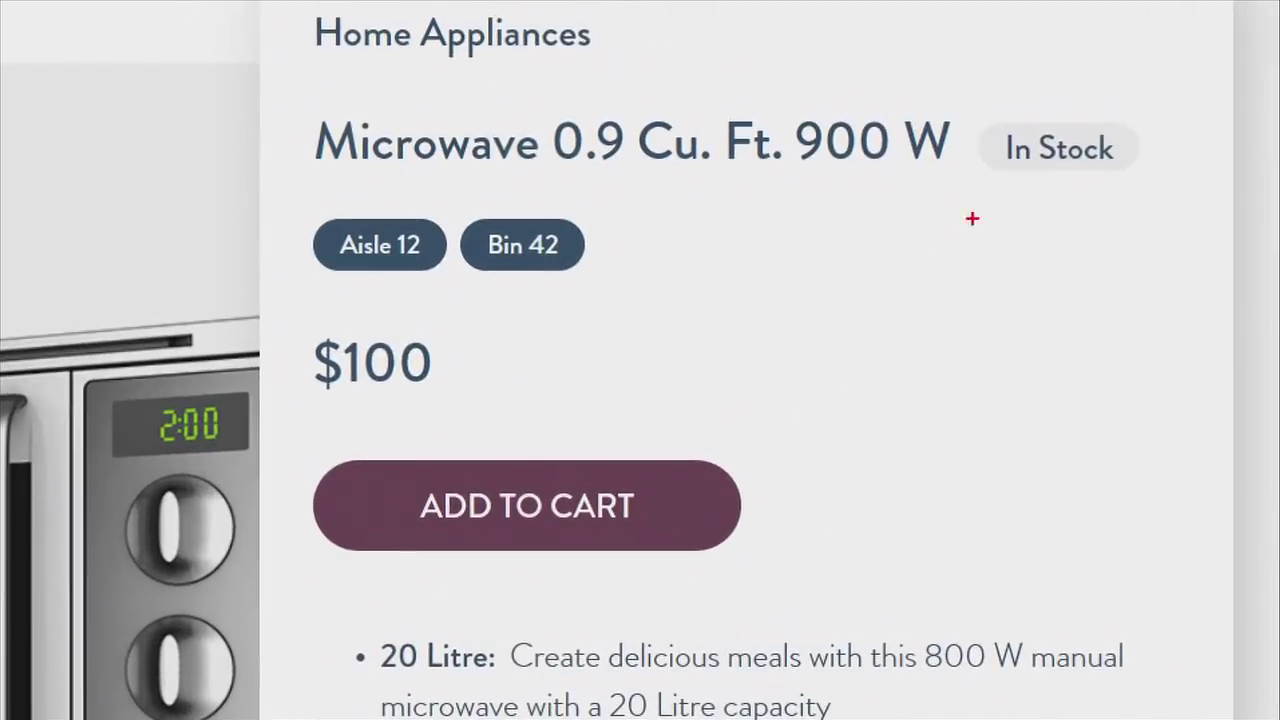
pyautogui.moveTo(1003, 200); pyautogui.dragTo(1003, 390)
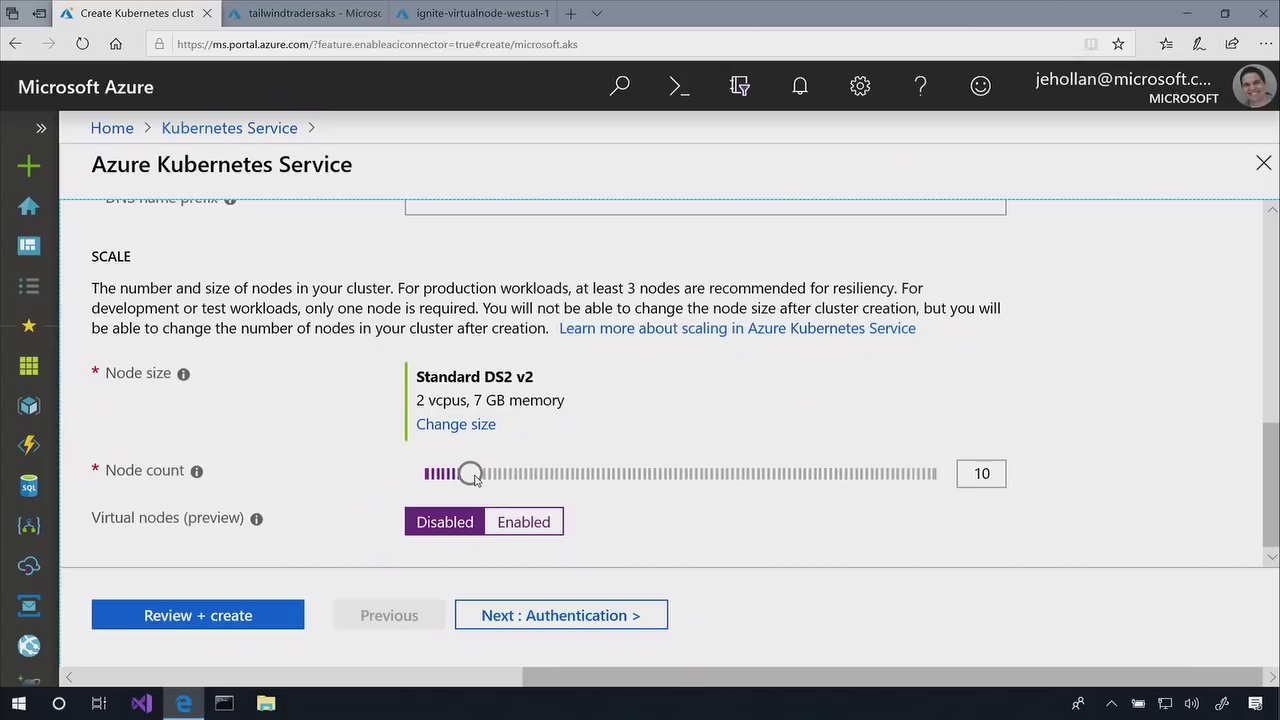
# - Set the node count of the new Azure Kubernetes Service cluster to 10 and enable virtual nodes (preview)
pyautogui.moveTo(475, 479); pyautogui.dragTo(555, 476)
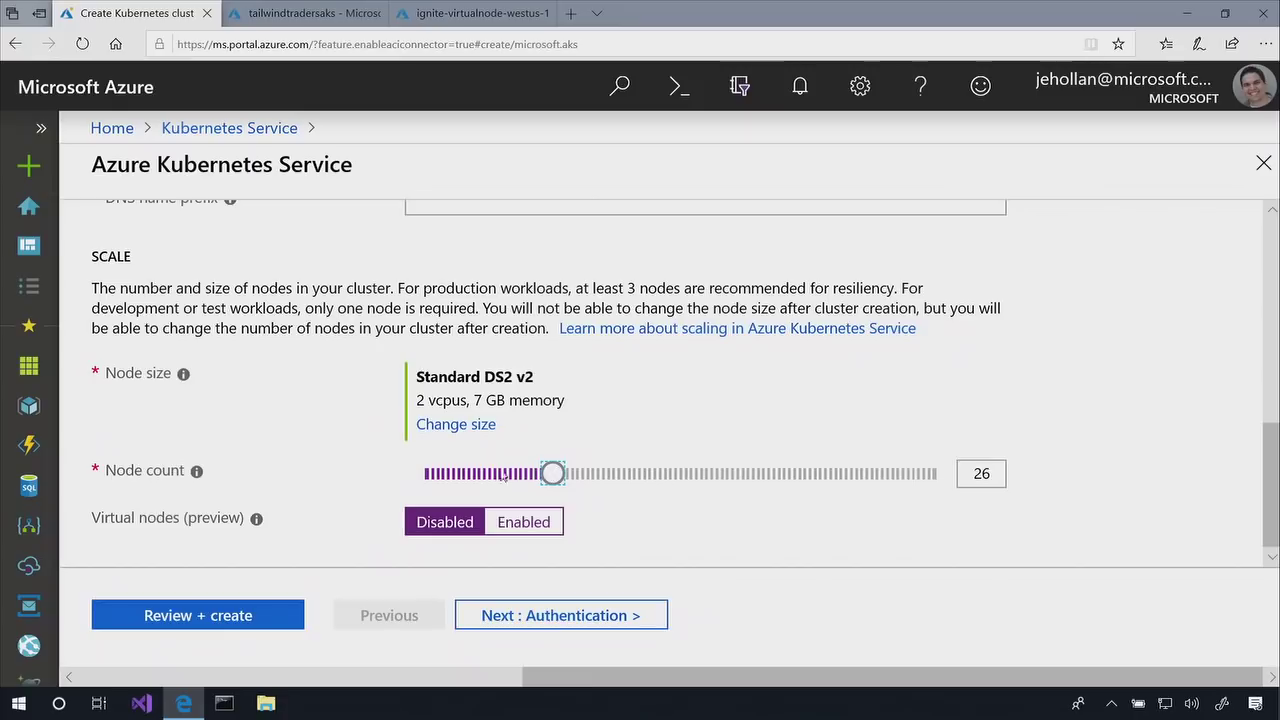
pyautogui.moveTo(566, 476); pyautogui.dragTo(446, 484)
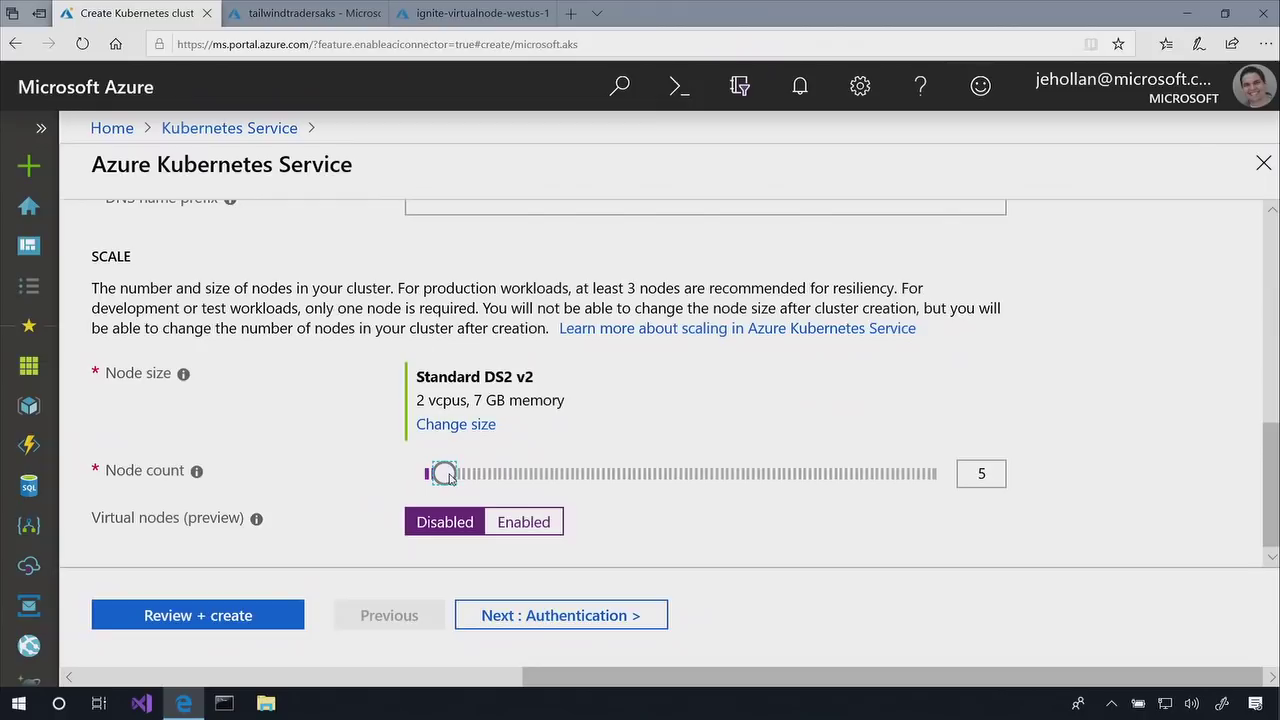
pyautogui.moveTo(448, 477); pyautogui.dragTo(471, 477)
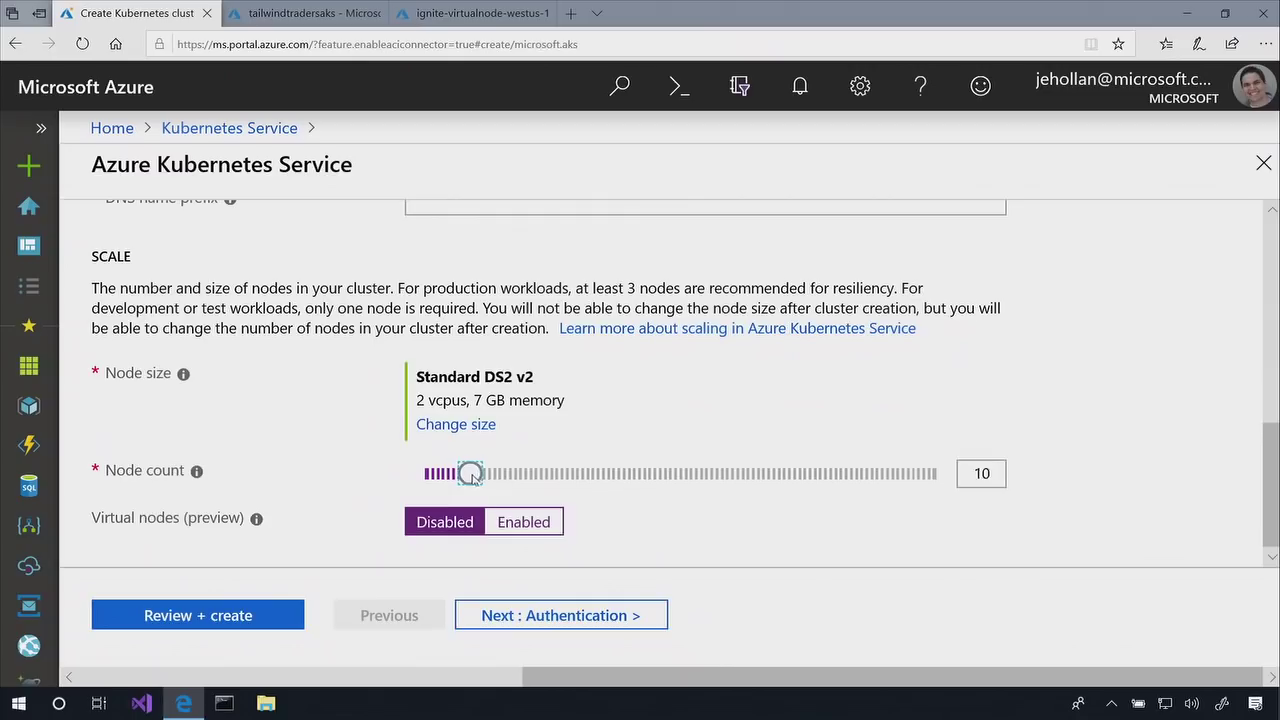
pyautogui.click(370, 481)
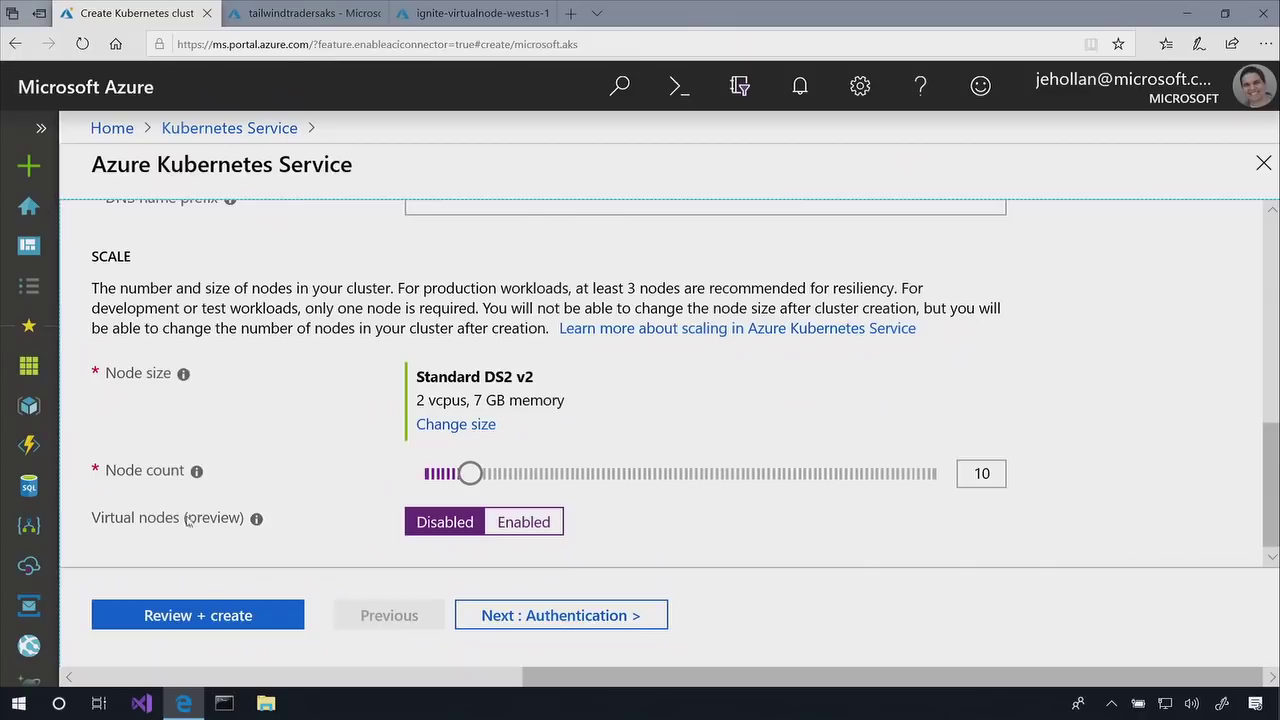
pyautogui.click(499, 530)
pyautogui.click(334, 520)
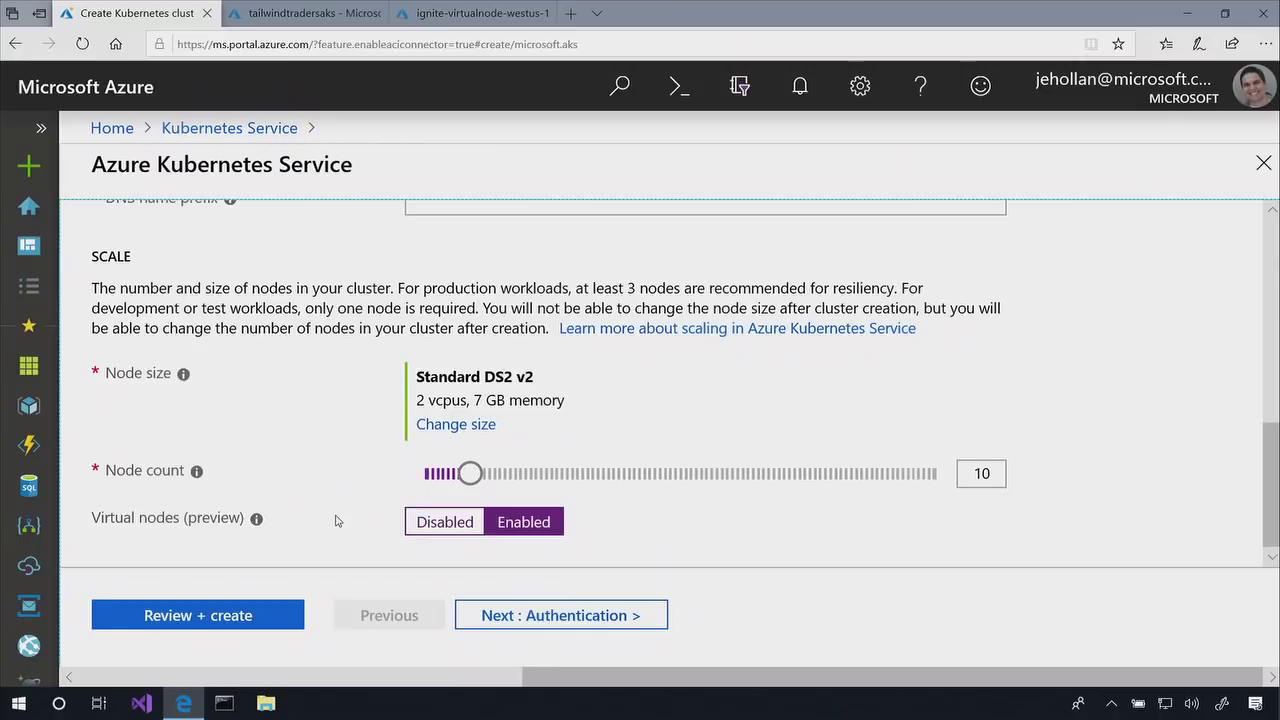
# - In the tailwindtradersaks shell, run ./loadtest.sh and monitor the pods with "watch -n 1 kubectl get po -l app=online-store -o wide"
pyautogui.click(300, 13)
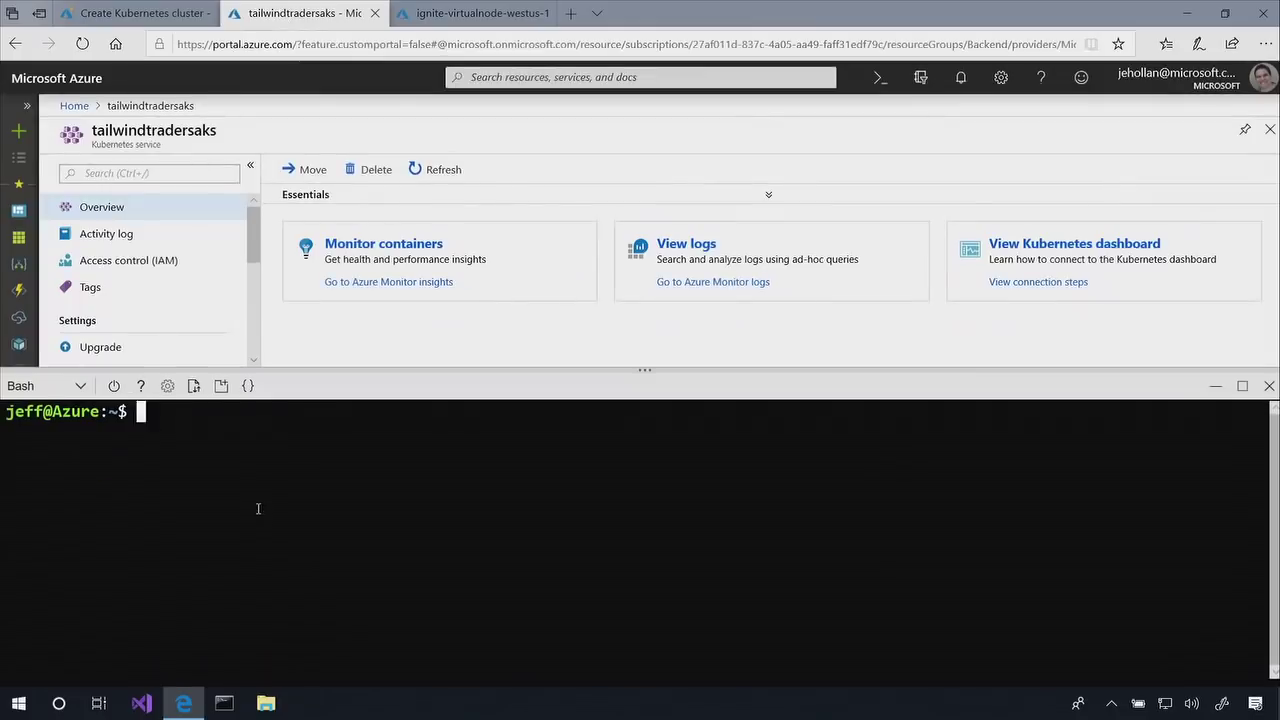
pyautogui.write('./loadtest.sh')
pyautogui.press('Return')
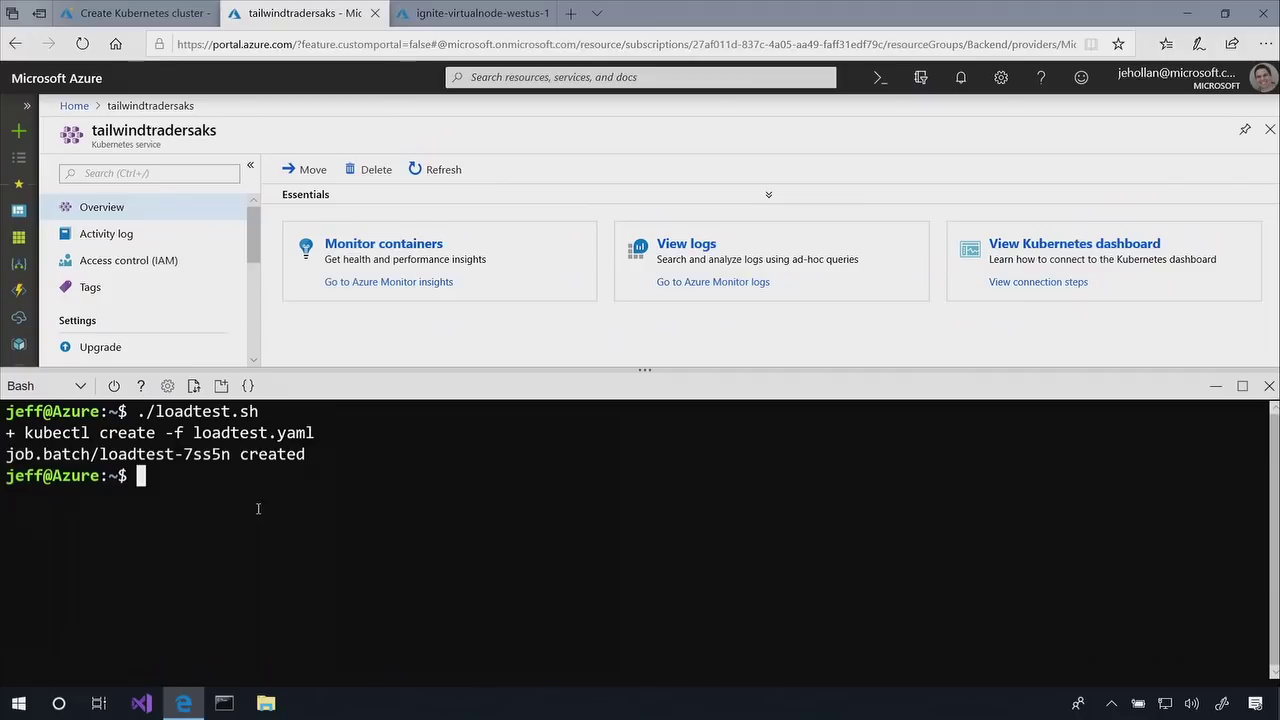
pyautogui.write('watch -n 1 kubectl get po -l app=online-store -o wide')
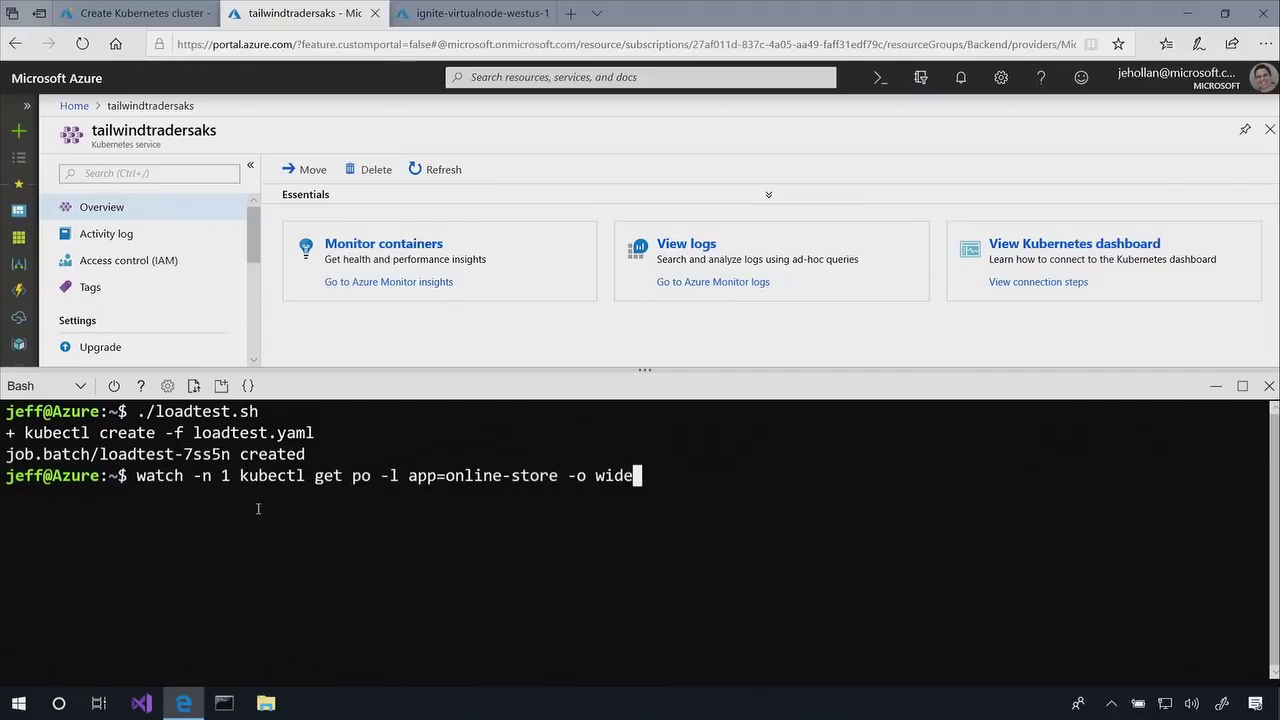
pyautogui.press('Return')
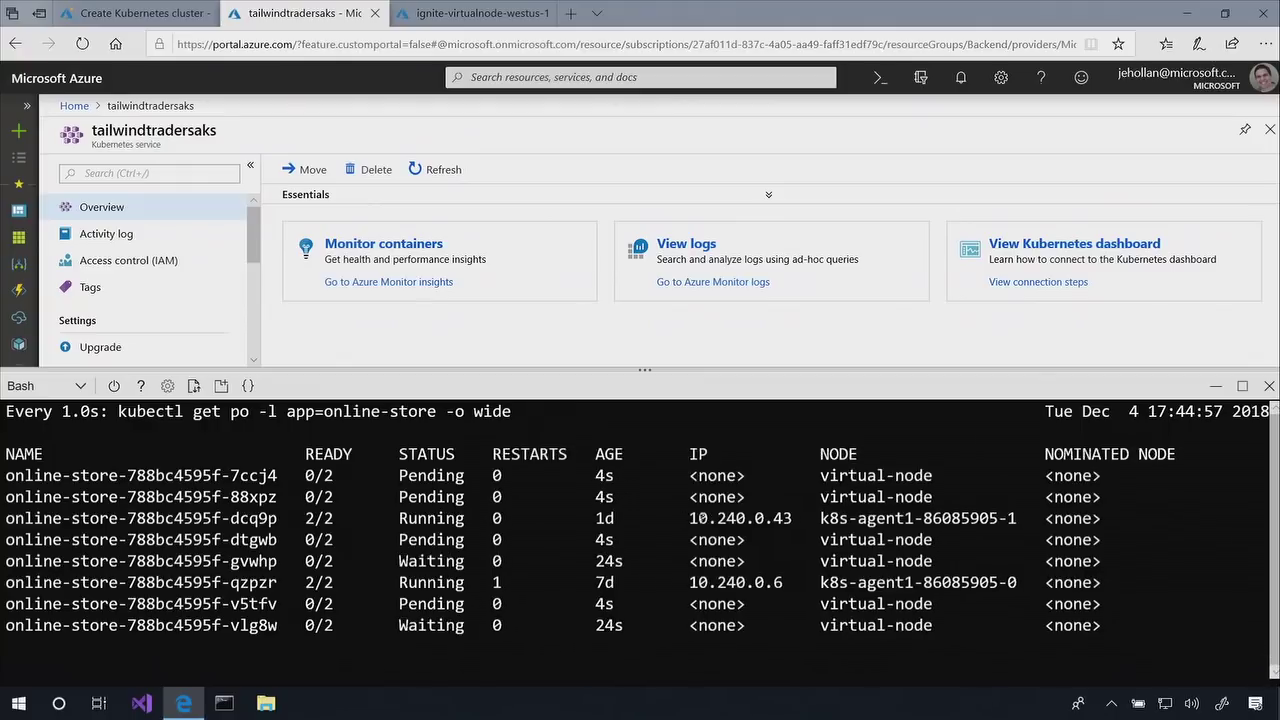
# - Refresh and review the container instances in the ignite-virtualnode-westus-1 resource group, and return to the online-store pod watch
pyautogui.click(470, 13)
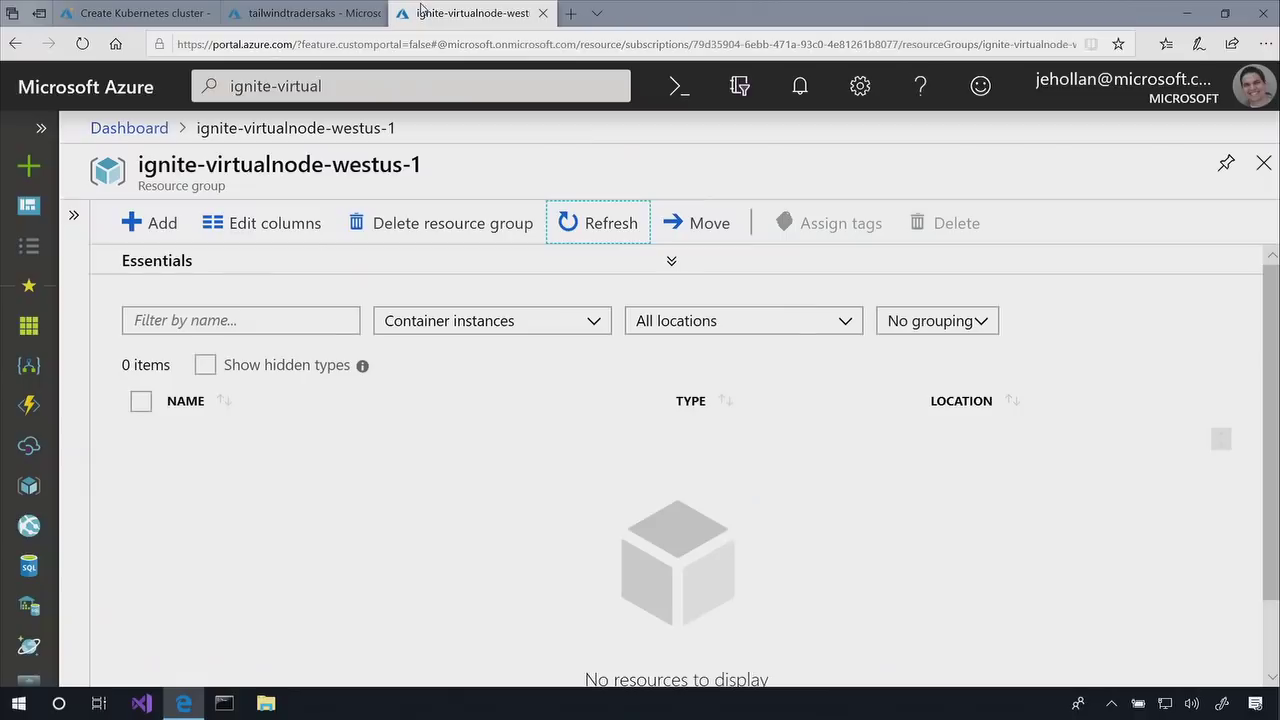
pyautogui.click(514, 465)
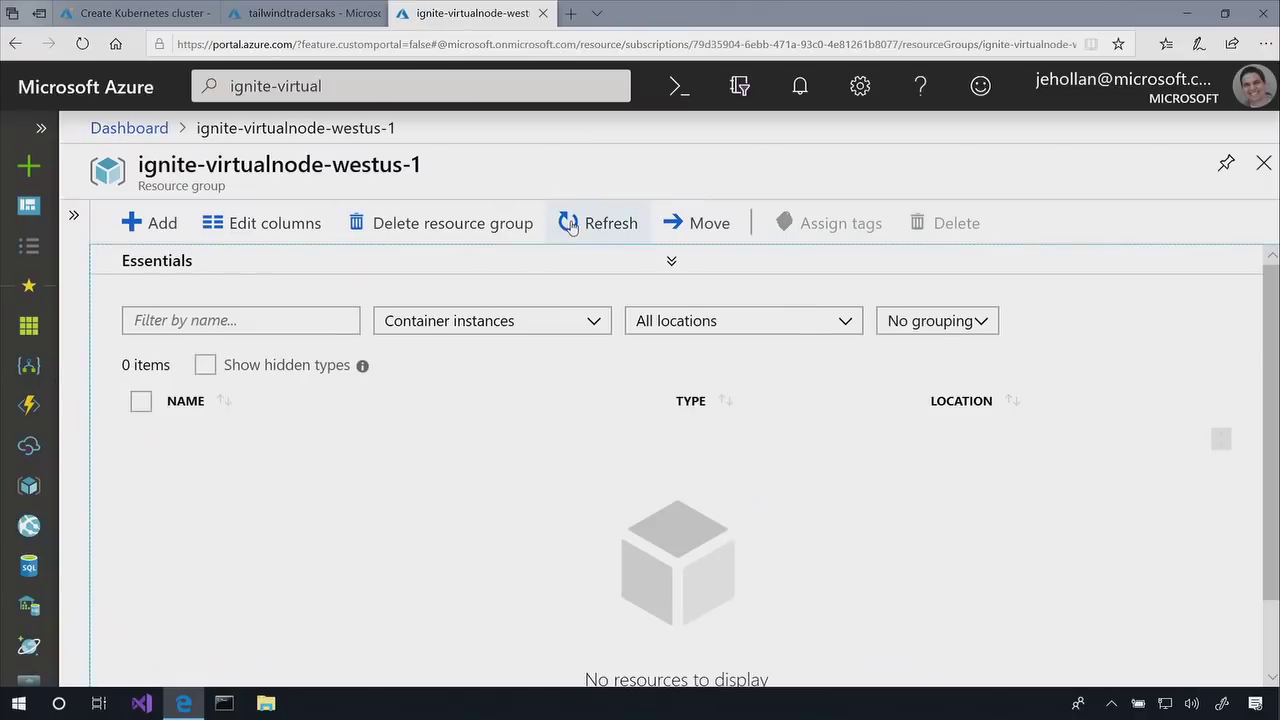
pyautogui.click(570, 226)
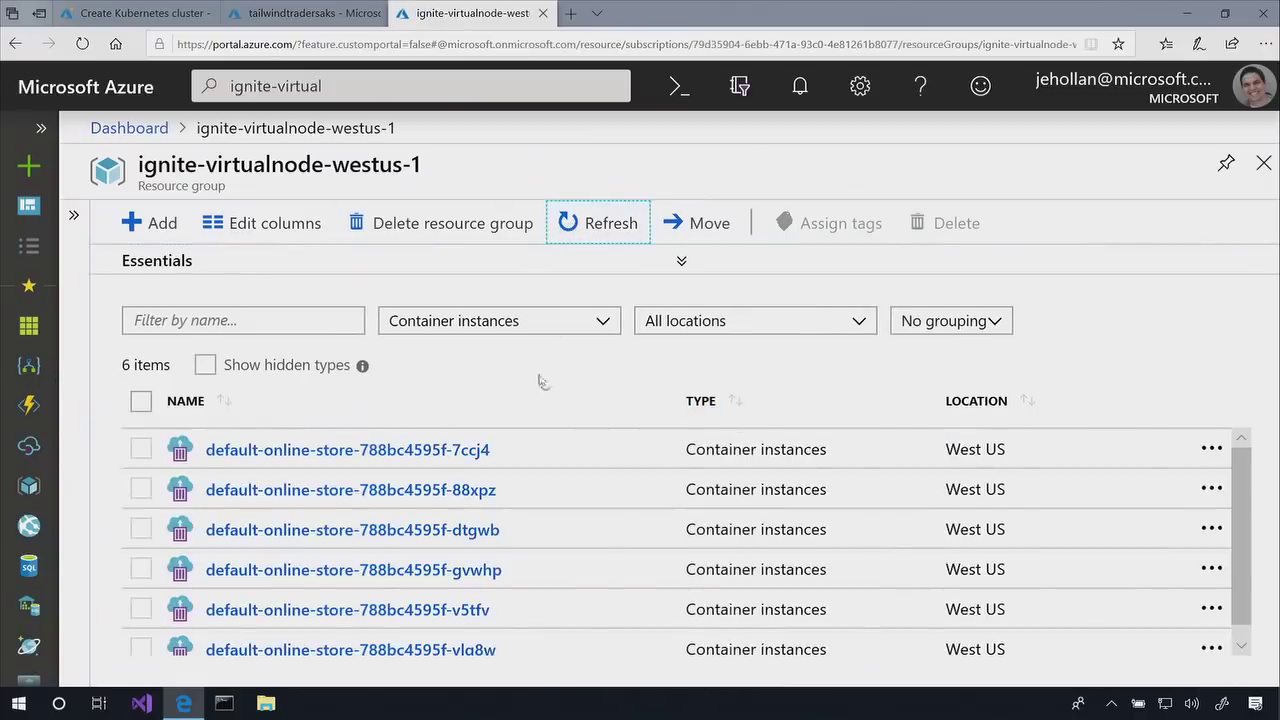
pyautogui.scroll(-1, 585, 530)
pyautogui.scroll(-1, 587, 528)
pyautogui.scroll(1, 587, 531)
pyautogui.click(260, 13)
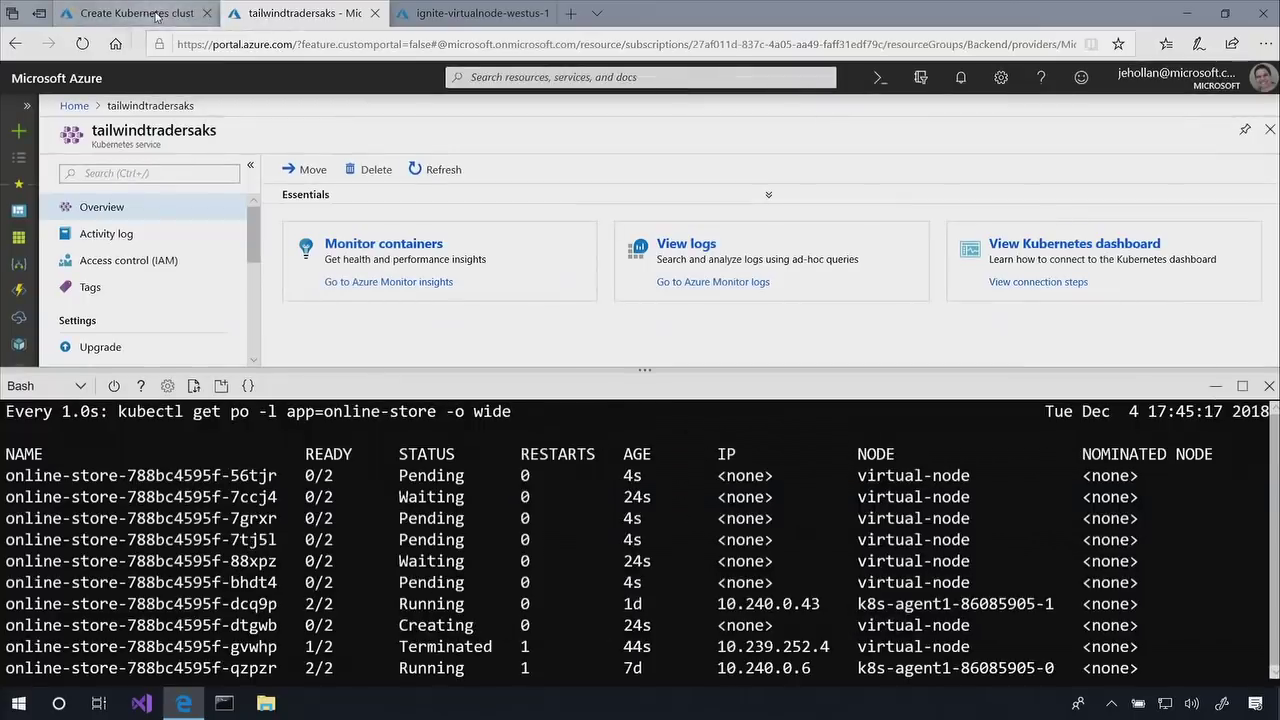
# - Return to the Kubernetes cluster creation form and set the node count to 11
pyautogui.click(152, 13)
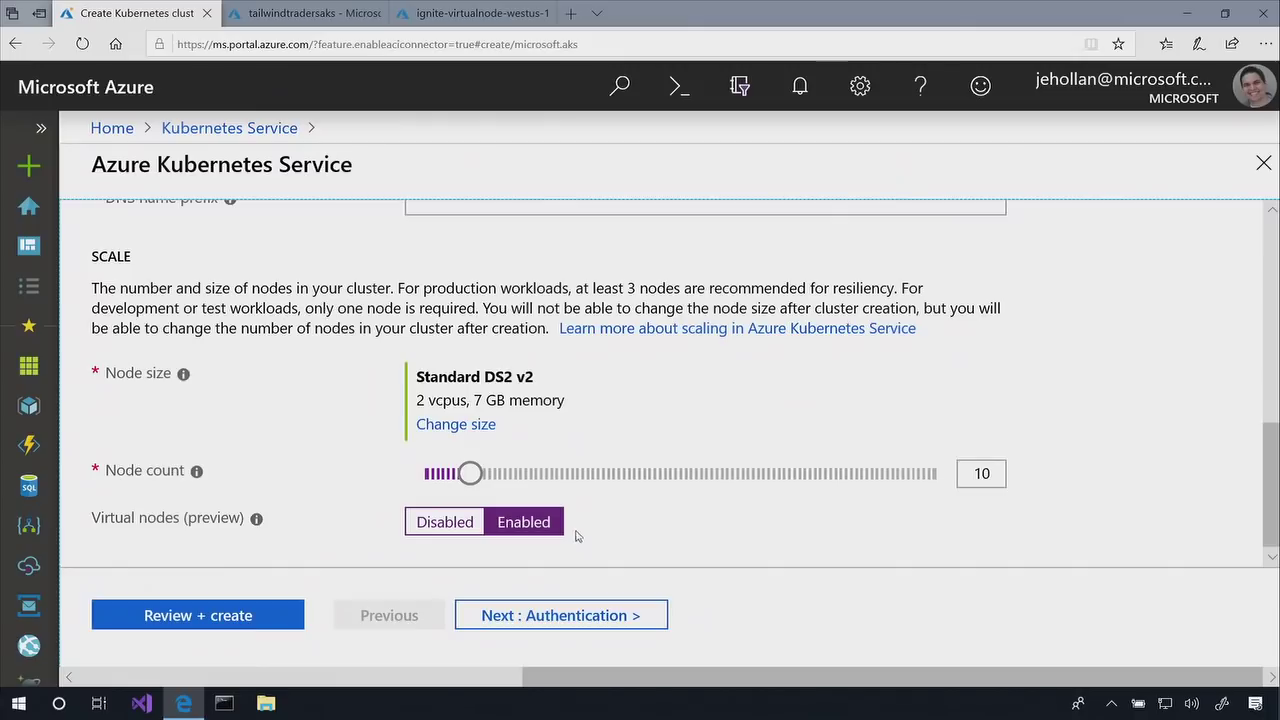
pyautogui.moveTo(472, 476)
pyautogui.mouseDown()
pyautogui.moveTo(506, 476)
pyautogui.moveTo(466, 476)
pyautogui.moveTo(475, 487)
pyautogui.mouseUp()
pyautogui.press('Right')
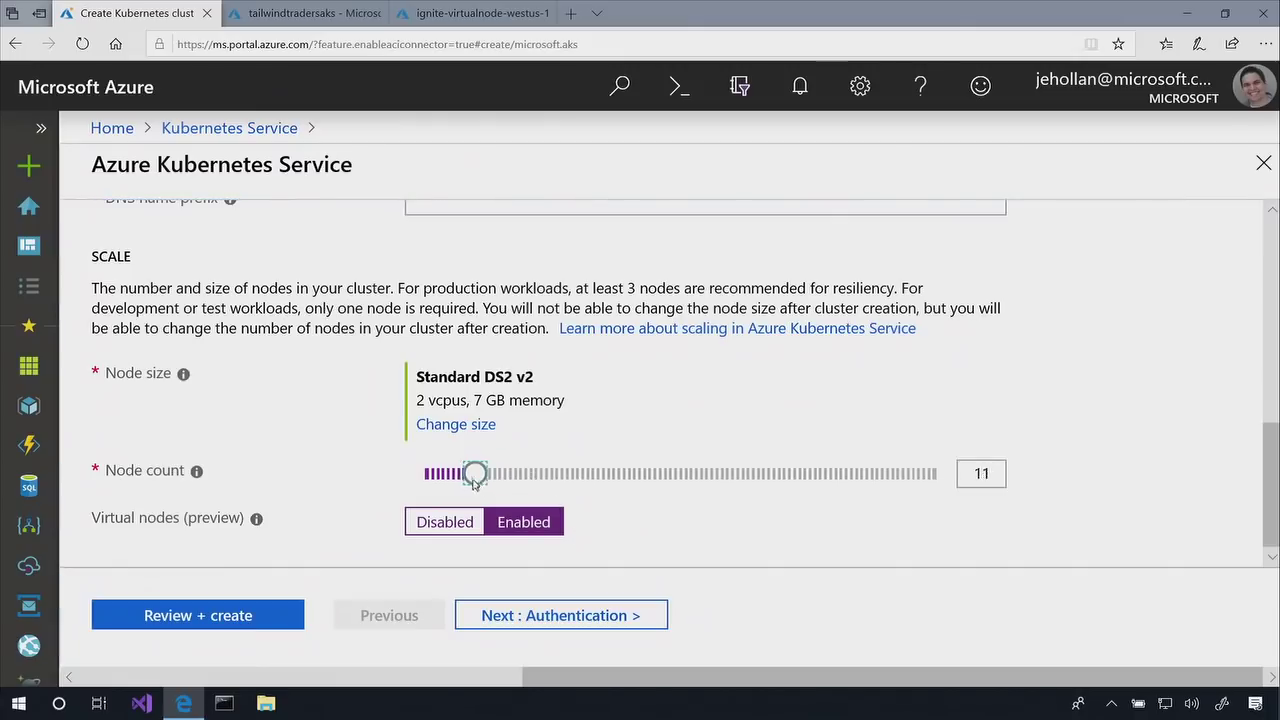
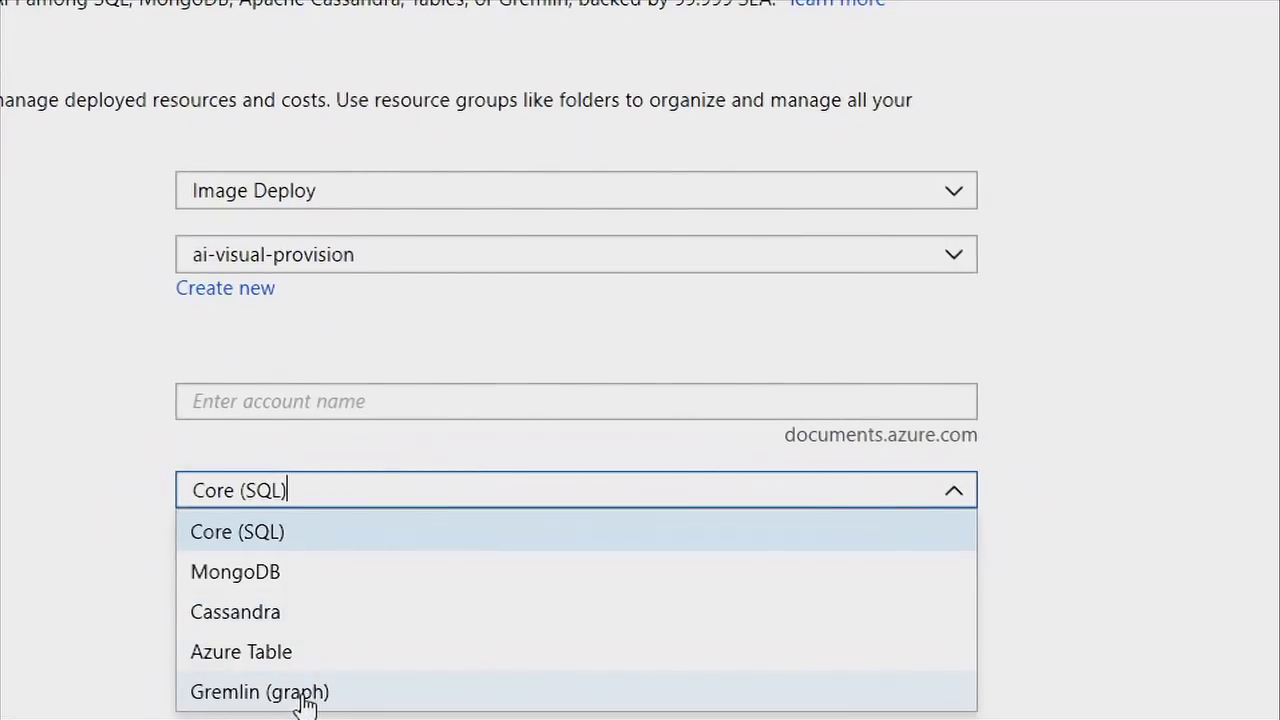
# - For the new Azure Cosmos DB account, choose the Core (SQL) API and select shoppingcartvnet as the virtual network
pyautogui.click(234, 532)
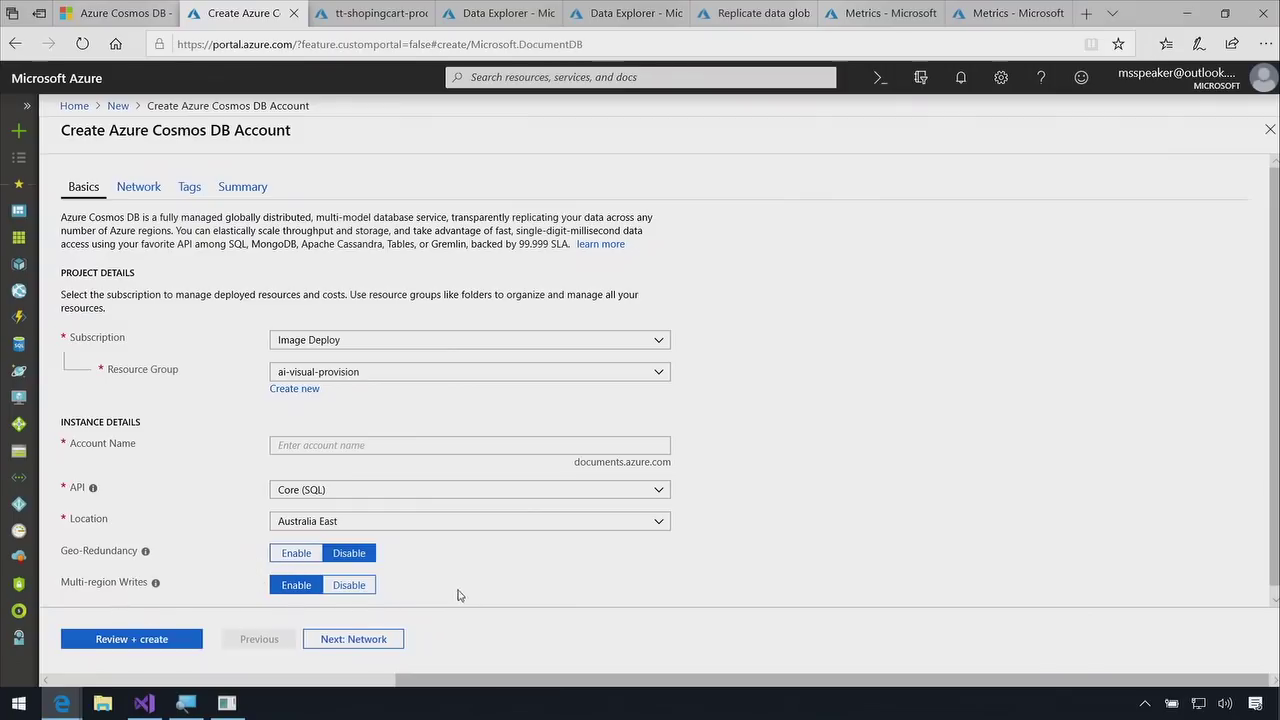
pyautogui.click(138, 187)
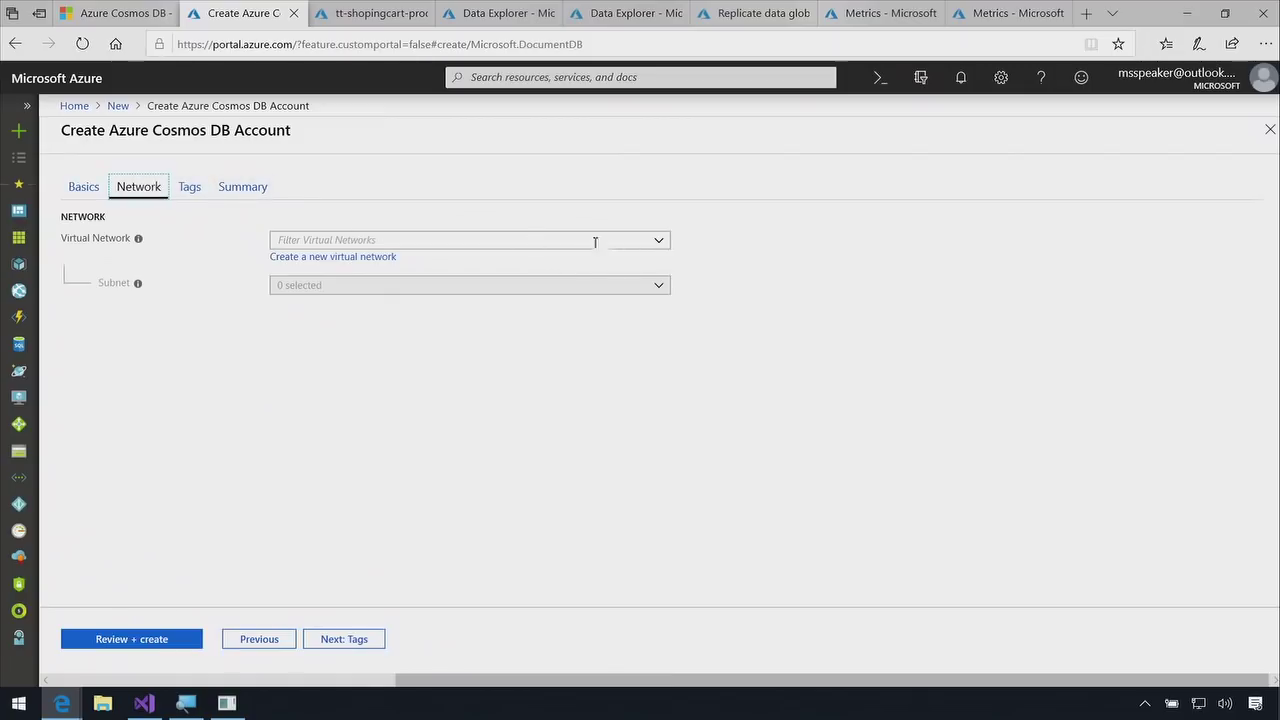
pyautogui.click(660, 245)
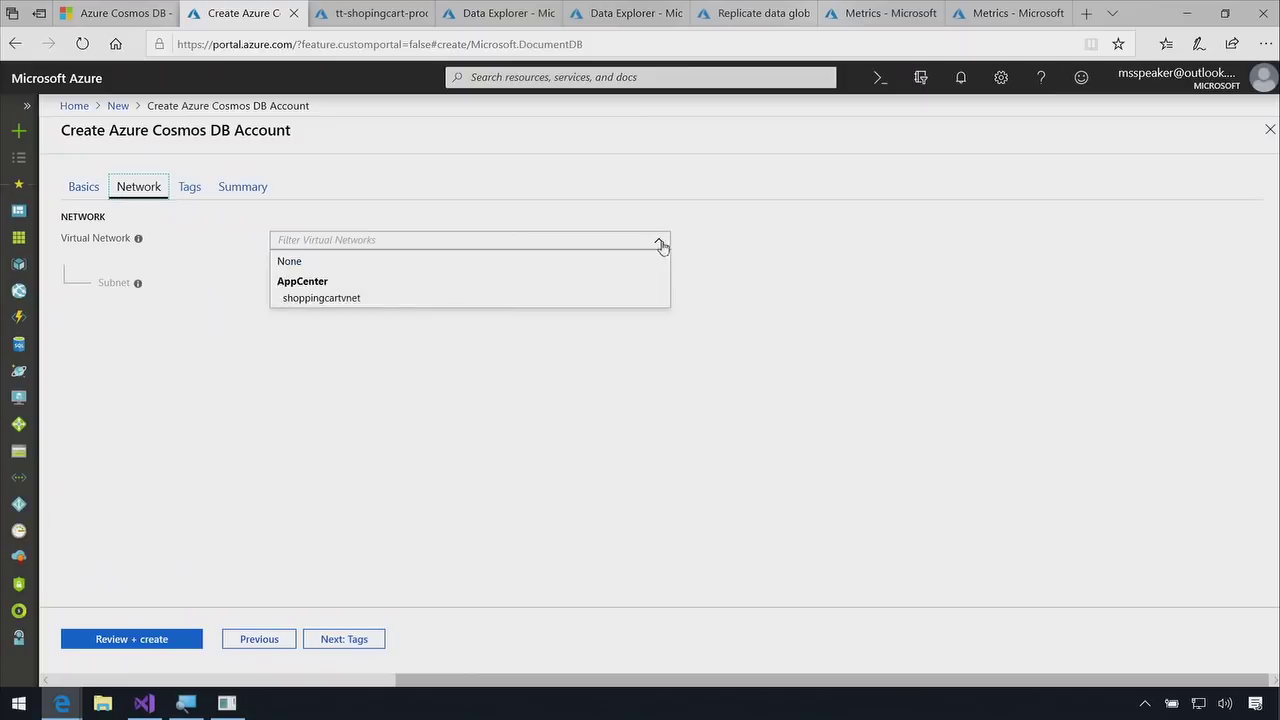
pyautogui.click(342, 298)
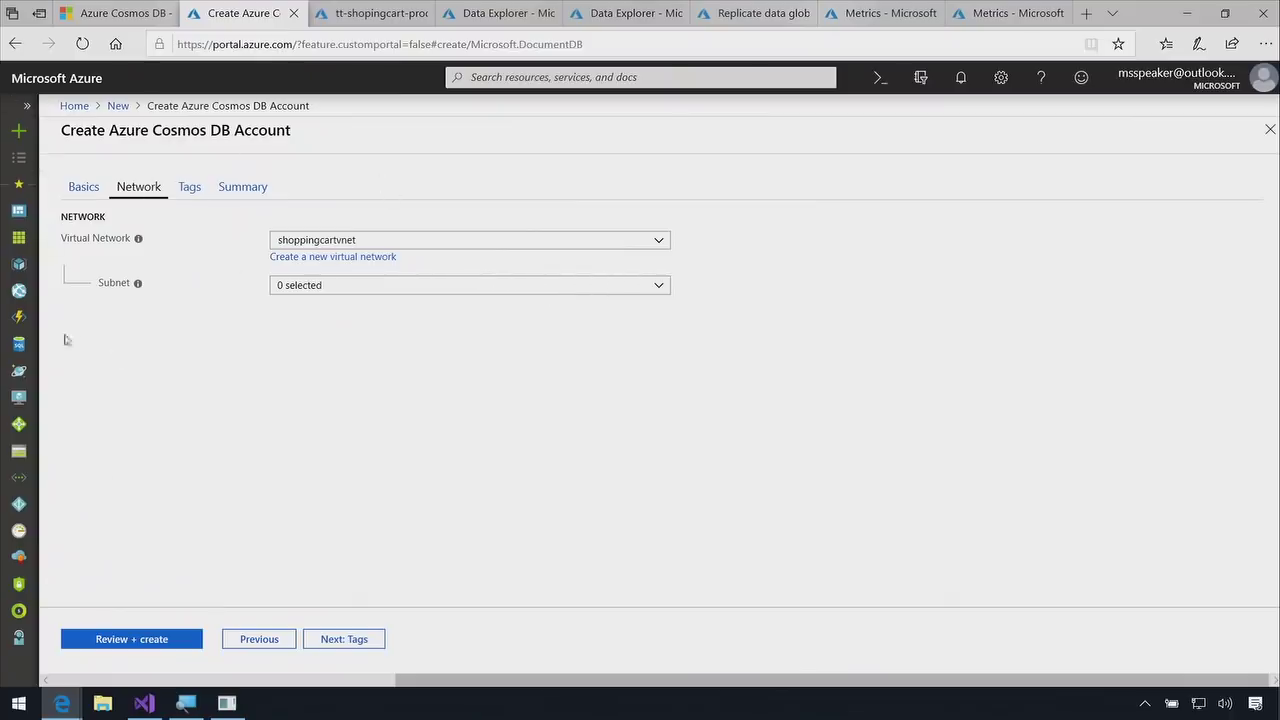
# - Review the new Cosmos DB account's basic settings, and view the overview of the tt-shopingcart-prod account
pyautogui.click(82, 187)
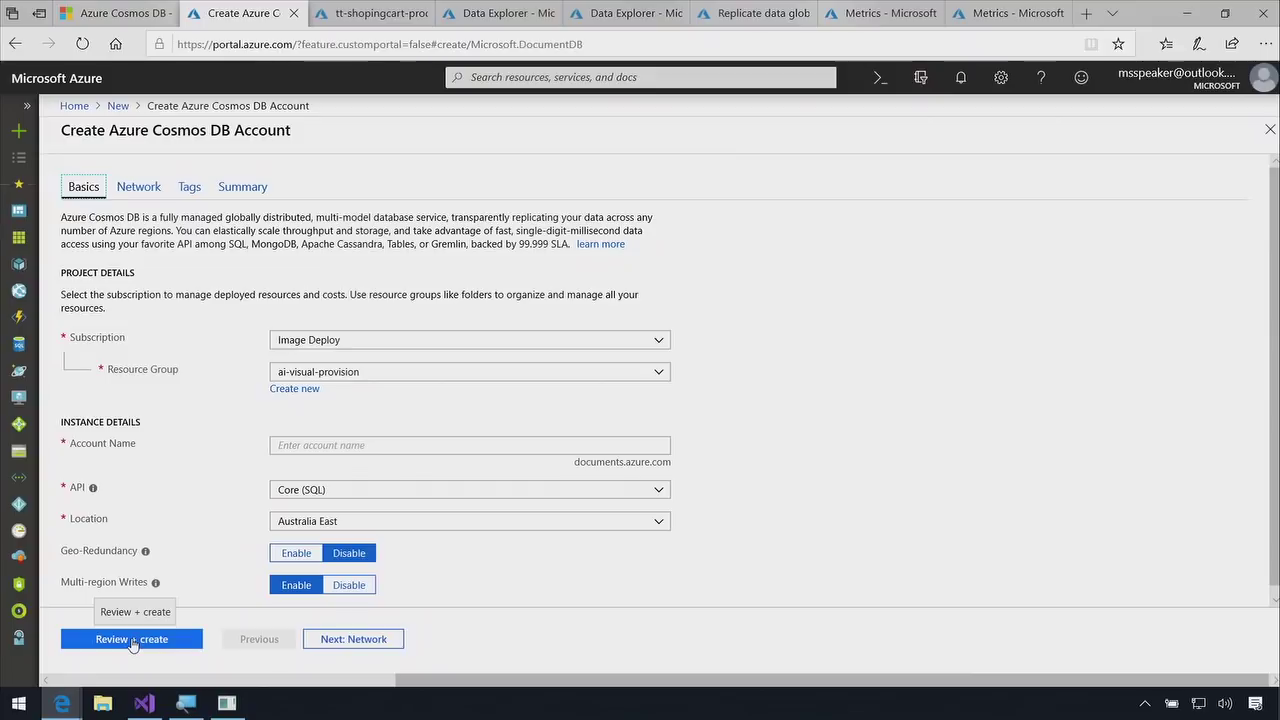
pyautogui.click(376, 14)
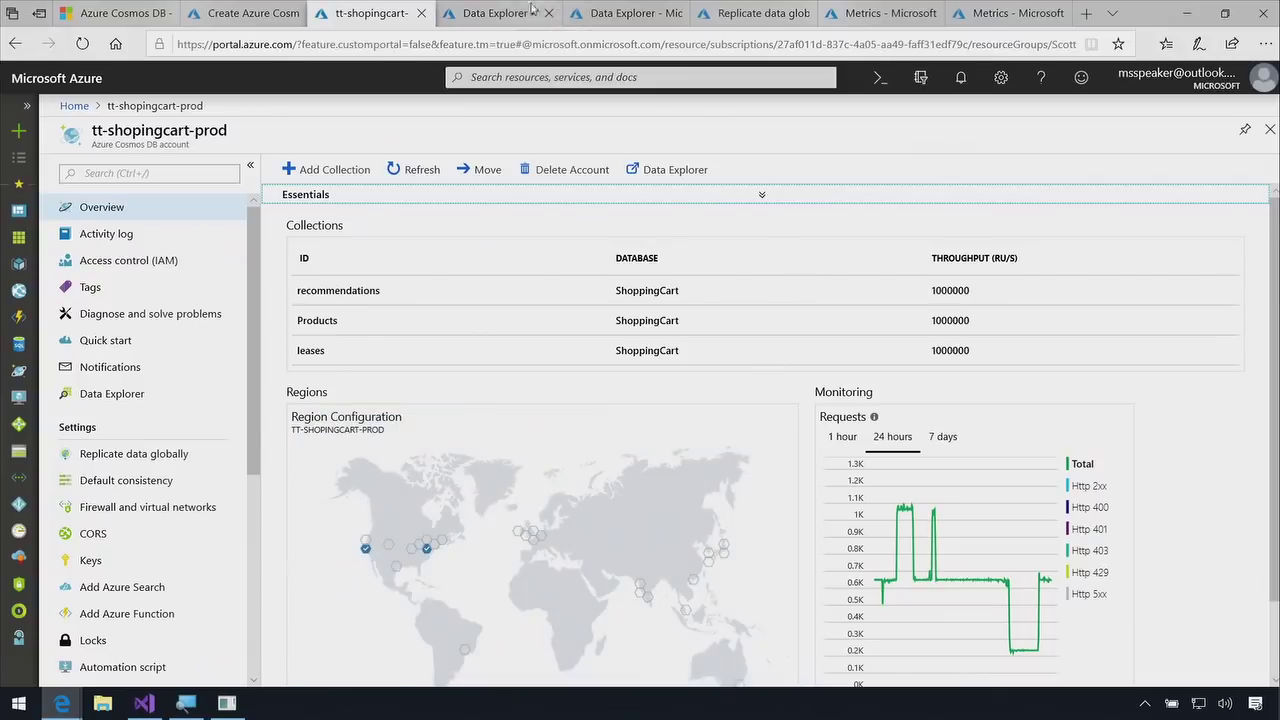
# - In Data Explorer, view the document in the Products collection and run the query "SELECT * FROM c where c.detailProduct.price > 100"
pyautogui.click(493, 15)
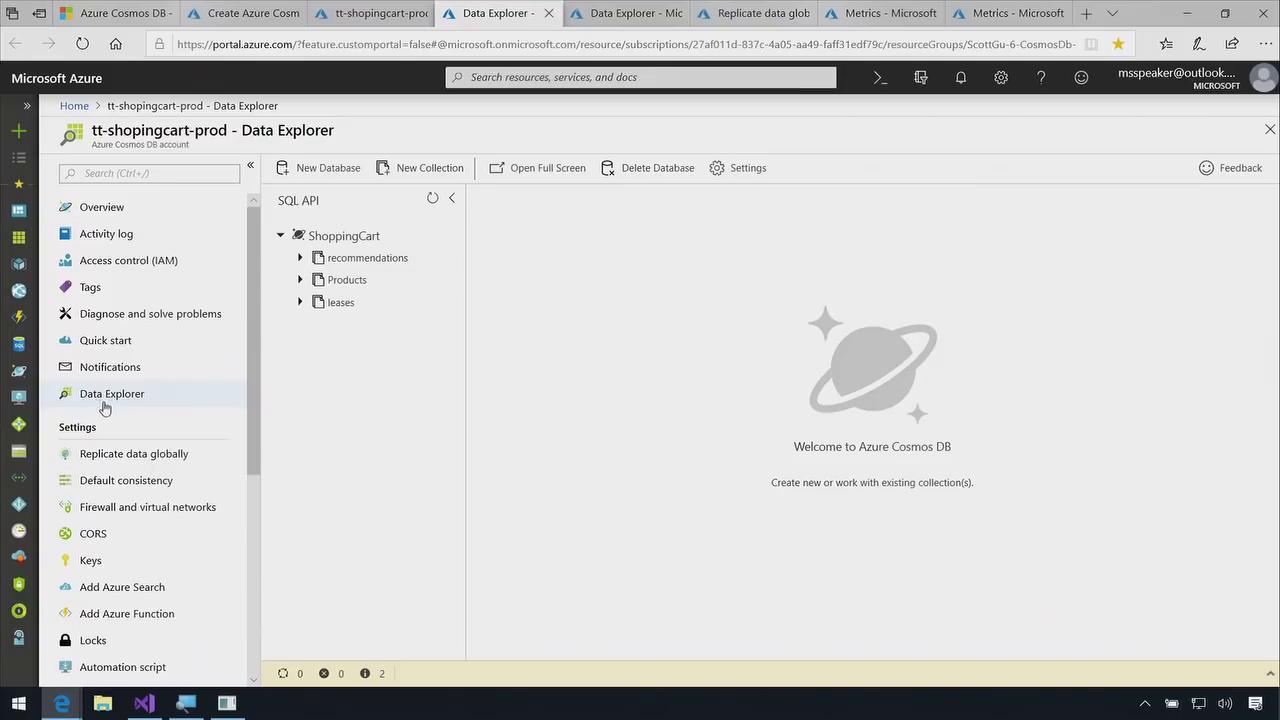
pyautogui.click(350, 280)
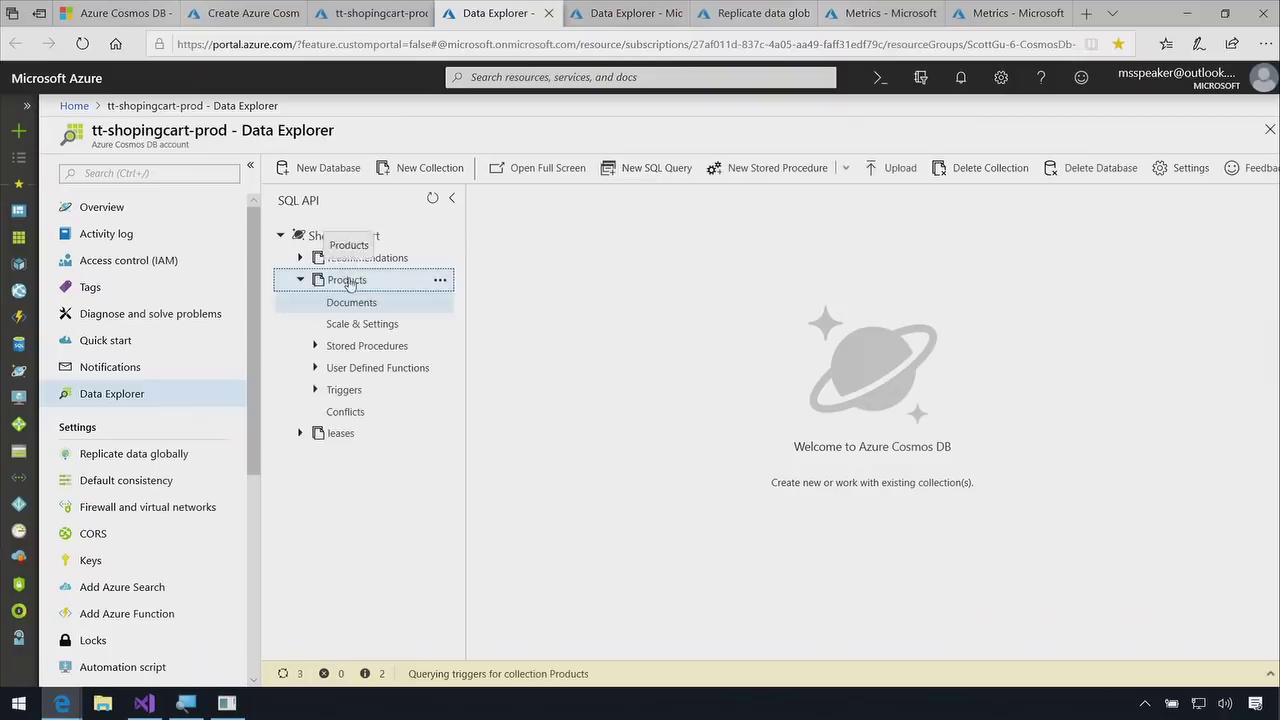
pyautogui.click(352, 303)
pyautogui.click(548, 323)
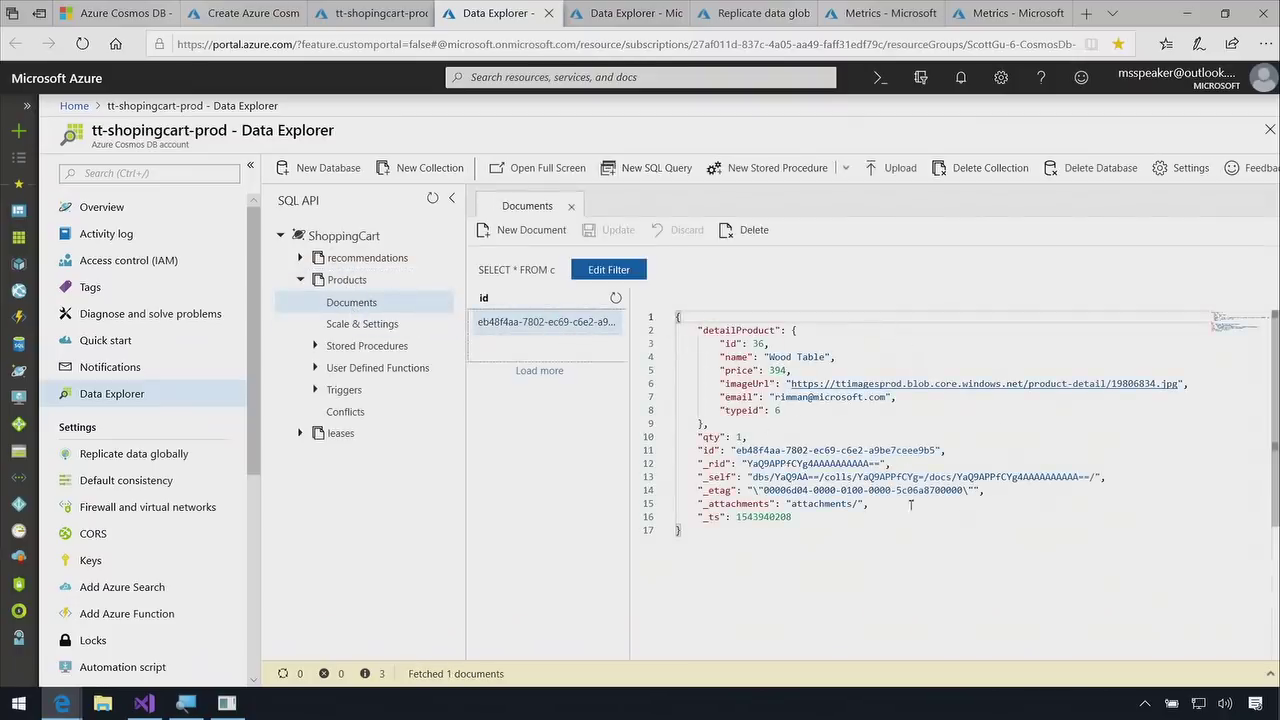
pyautogui.click(630, 16)
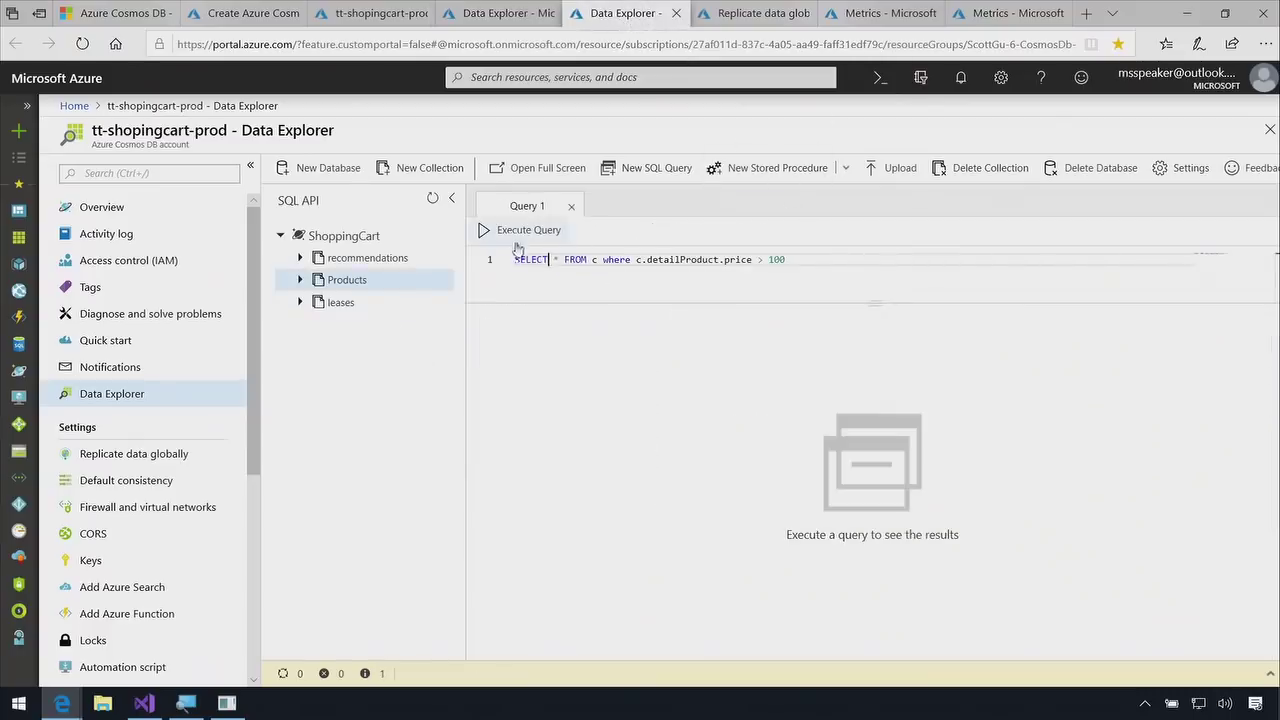
pyautogui.click(518, 232)
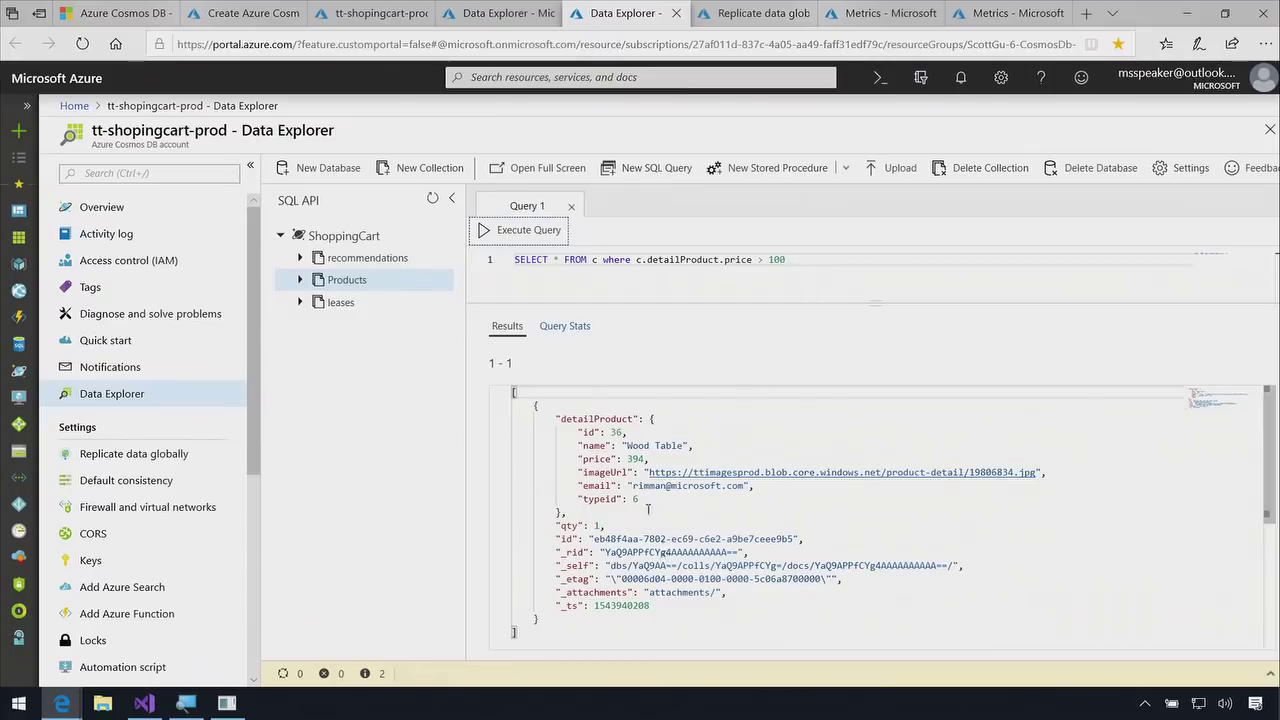
# - On the global replication map, add the regions West Europe, UK South, Korea South, Korea Central, Australia East and Australia Southeast
pyautogui.click(740, 14)
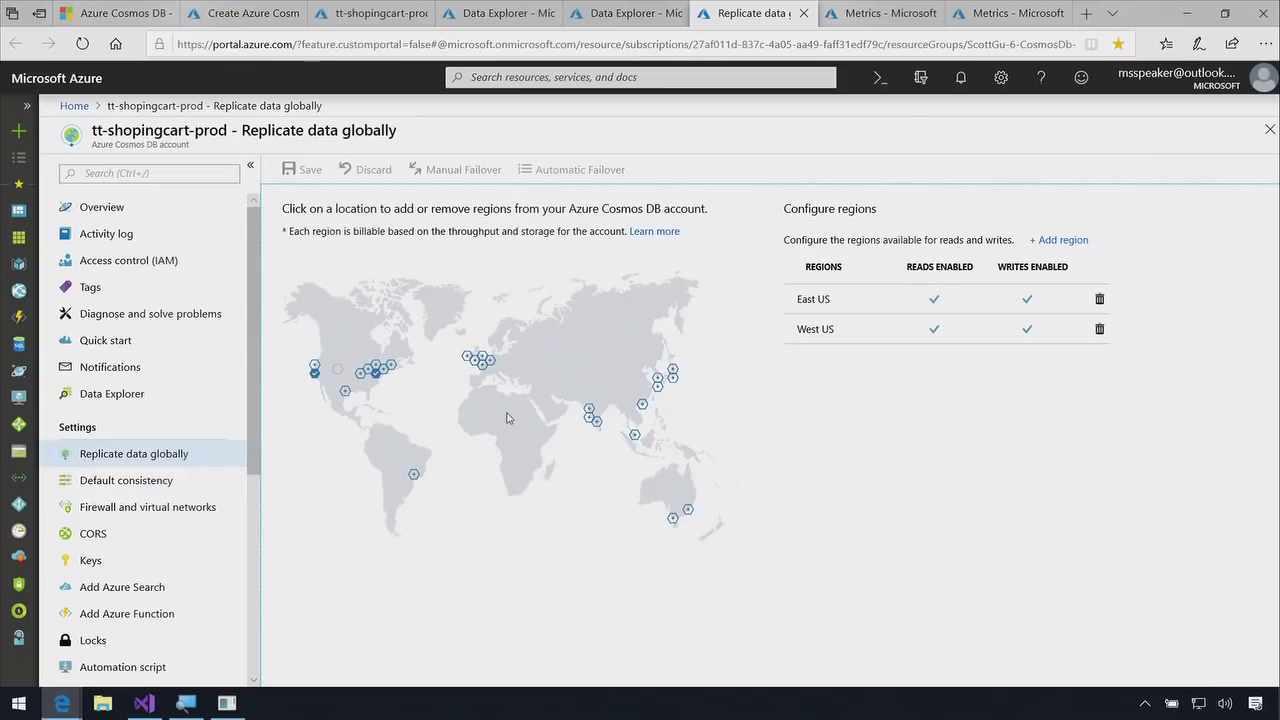
pyautogui.click(492, 362)
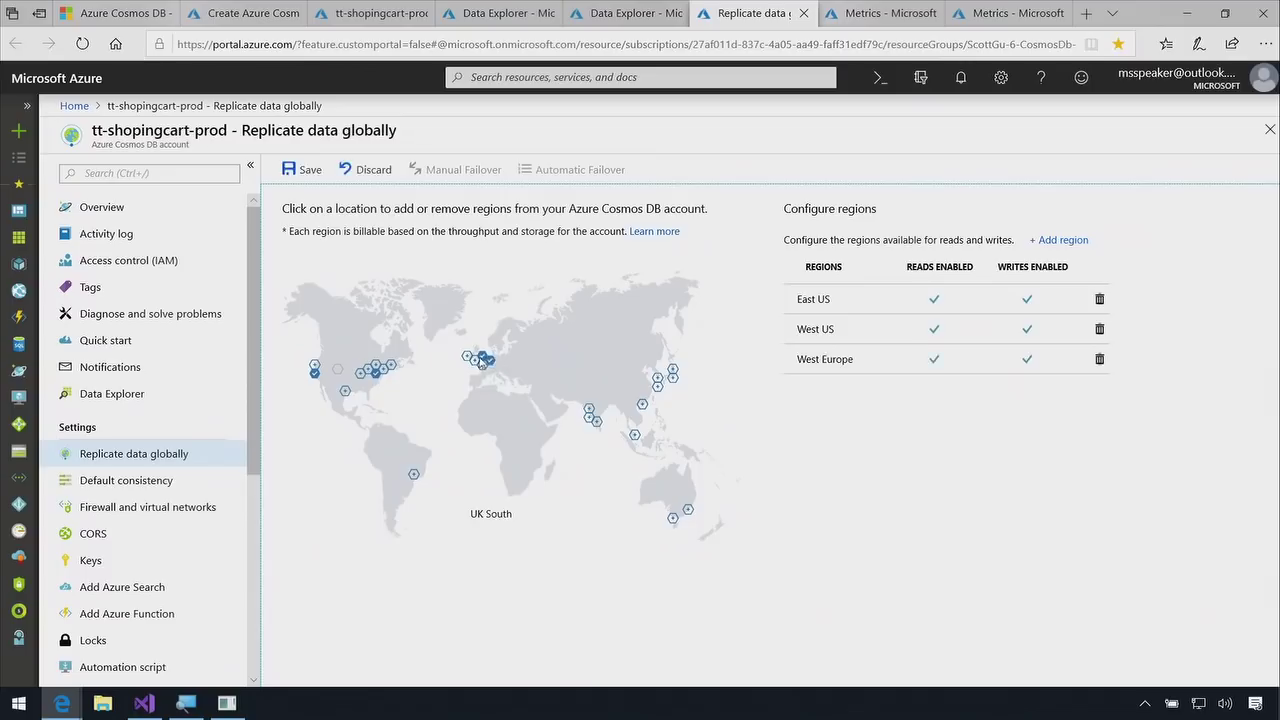
pyautogui.click(467, 356)
pyautogui.click(657, 384)
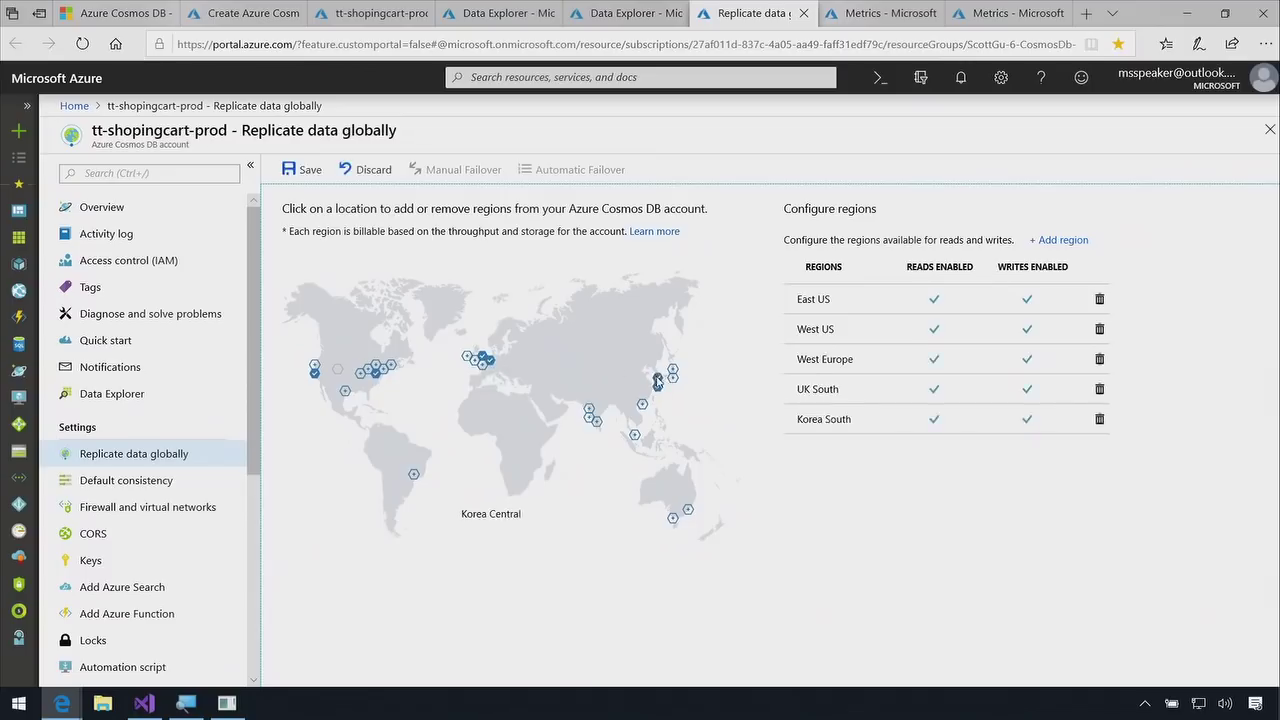
pyautogui.click(688, 512)
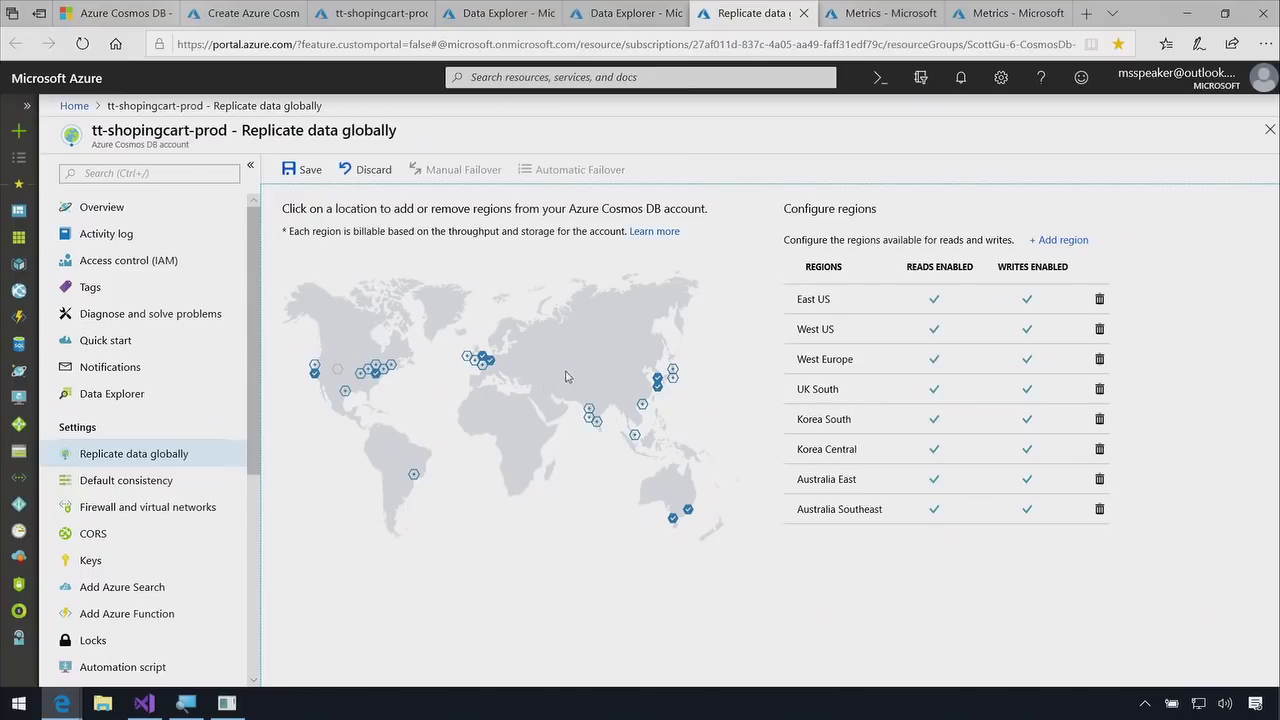
pyautogui.click(642, 404)
# - Show the West US and East US Tailwind Traders stores side by side, and add Kitchen Stoves to the cart in the West US store
pyautogui.moveTo(66, 703)
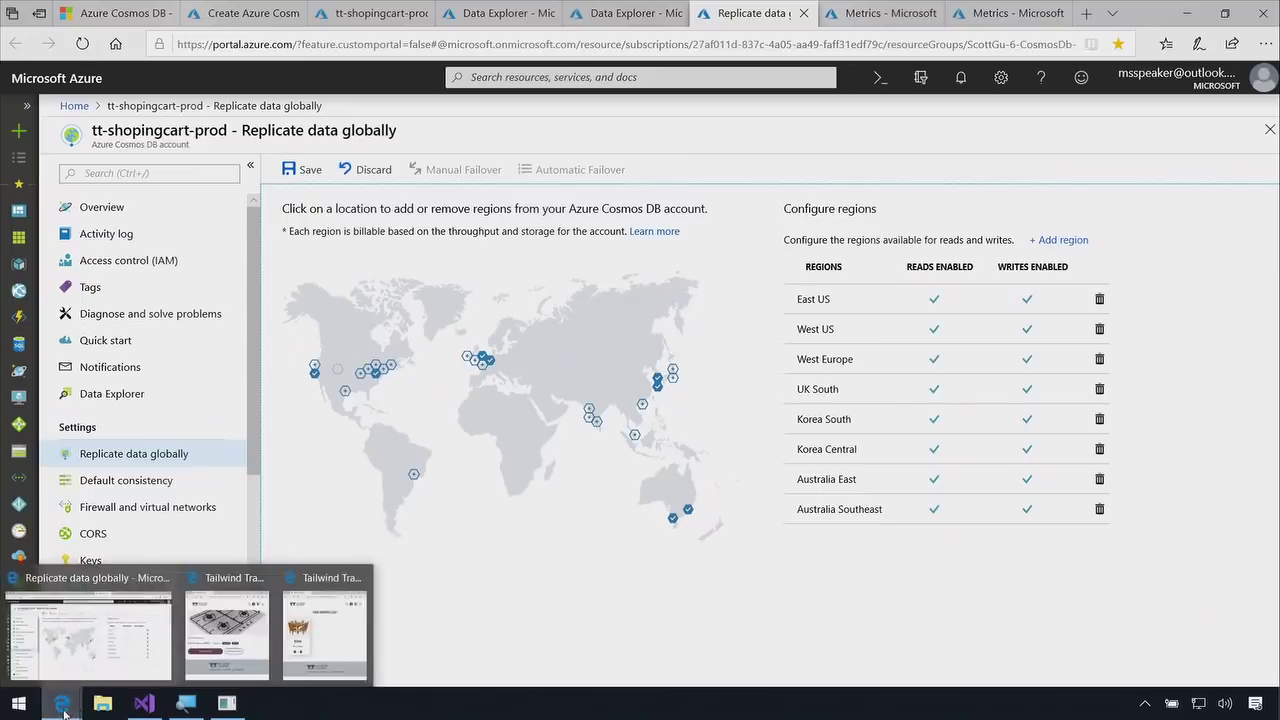
pyautogui.click(227, 635)
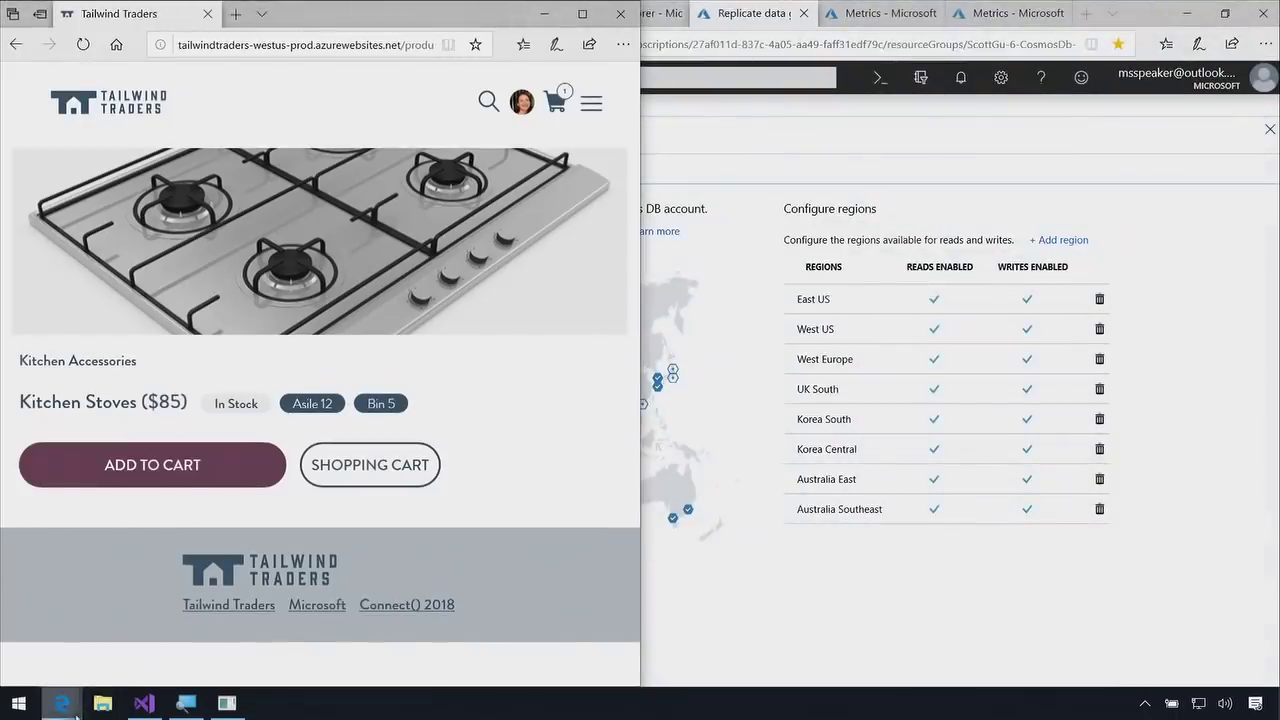
pyautogui.click(325, 640)
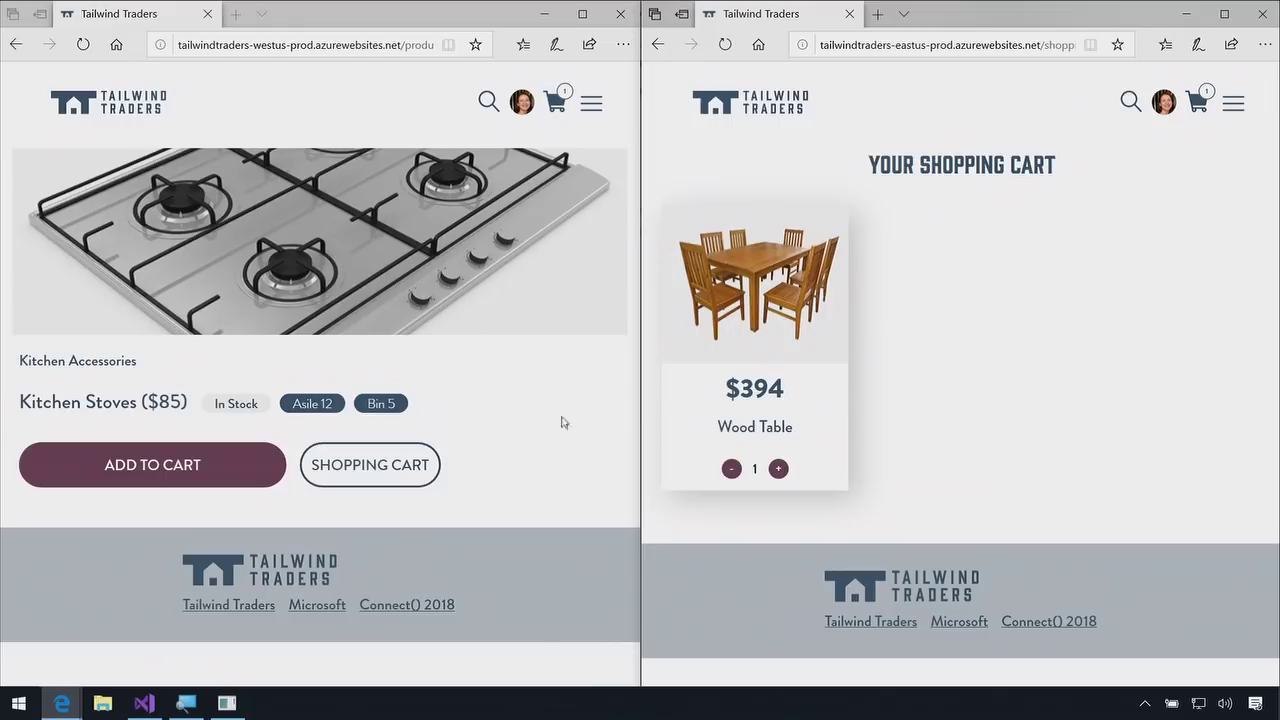
pyautogui.click(168, 477)
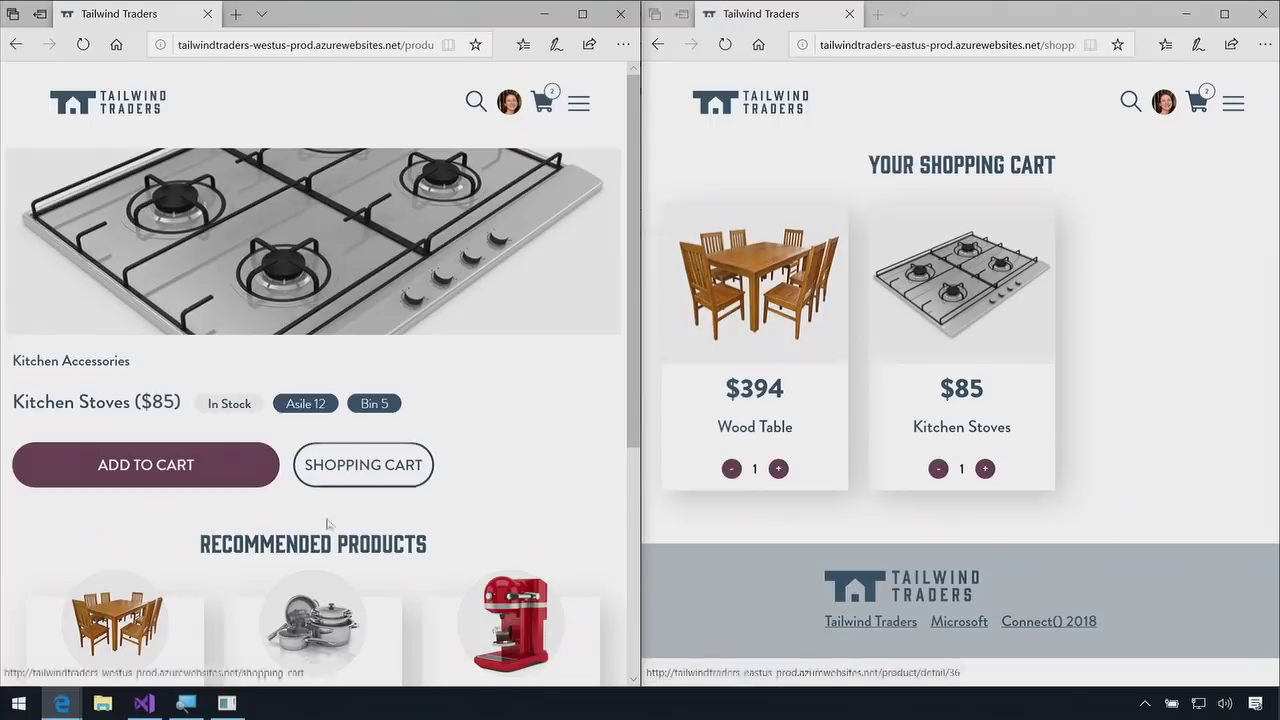
# - Review RecommendationsTrigger.cs in Visual Studio, and bring up the West US store beside the func.exe console
pyautogui.click(144, 704)
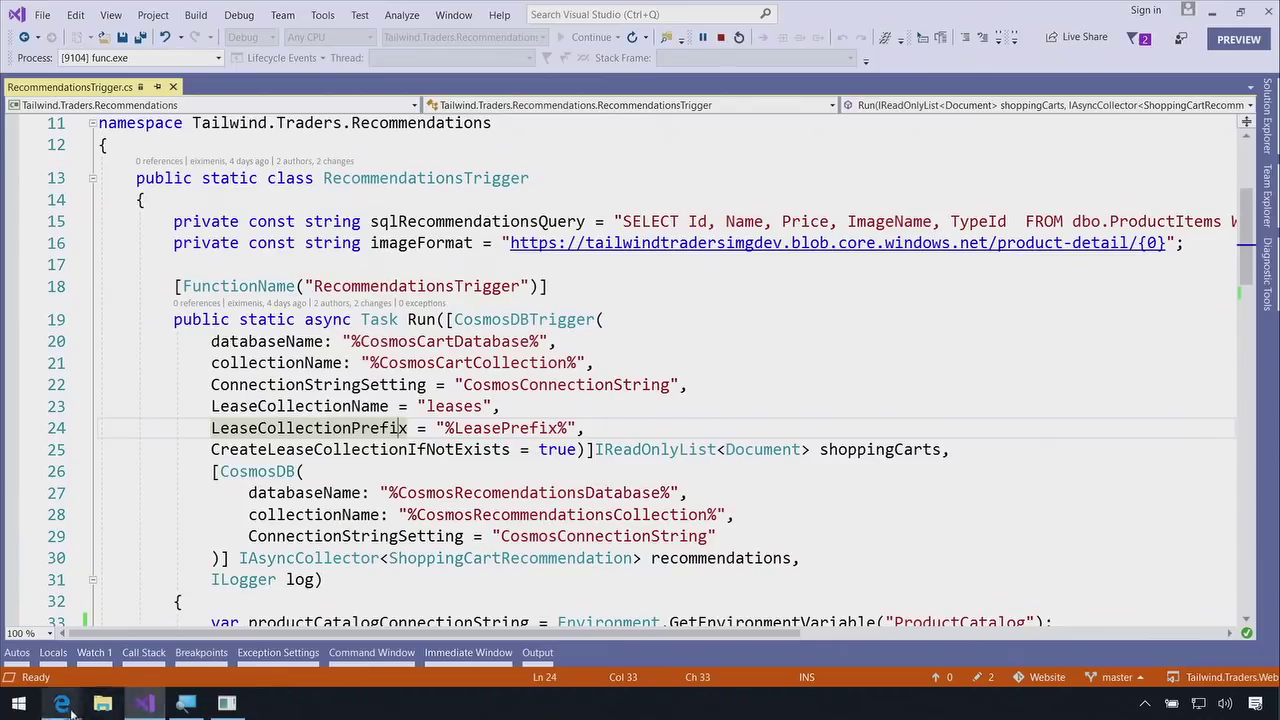
pyautogui.moveTo(66, 708)
pyautogui.click(232, 645)
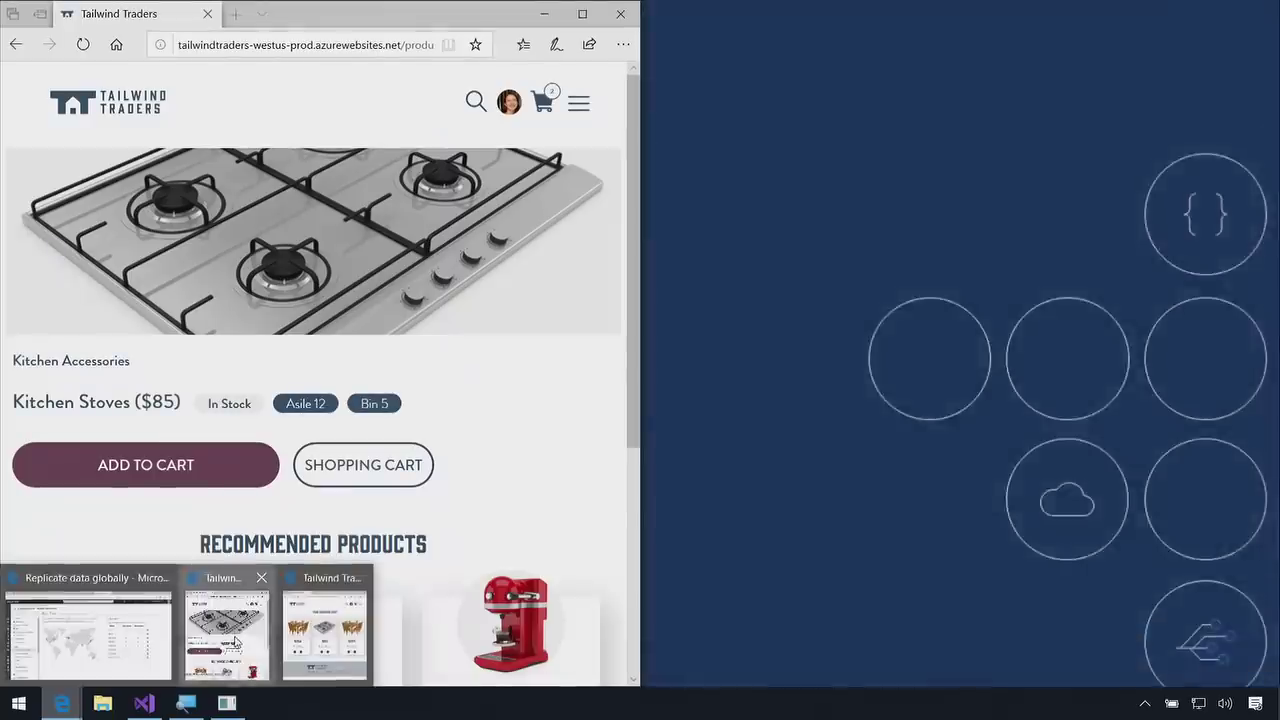
pyautogui.click(226, 703)
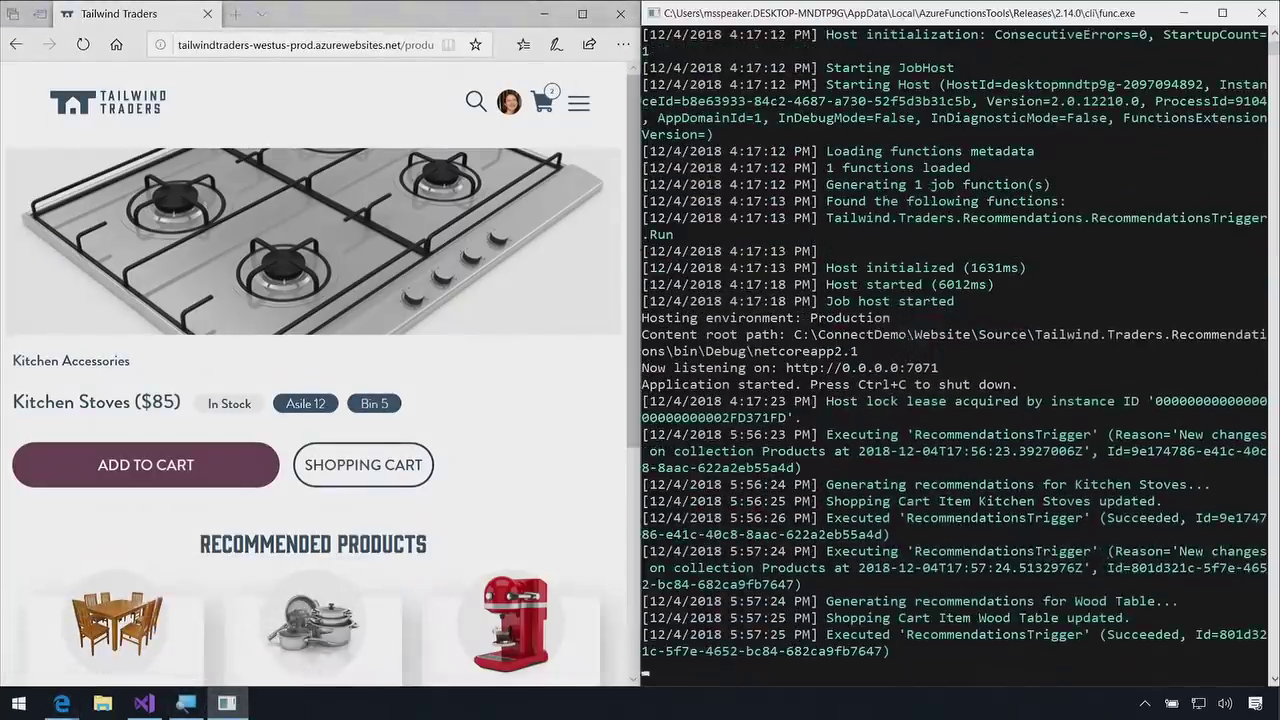
# - Open the recommended red coffee maker in the West US store and add it to the cart
pyautogui.click(510, 630)
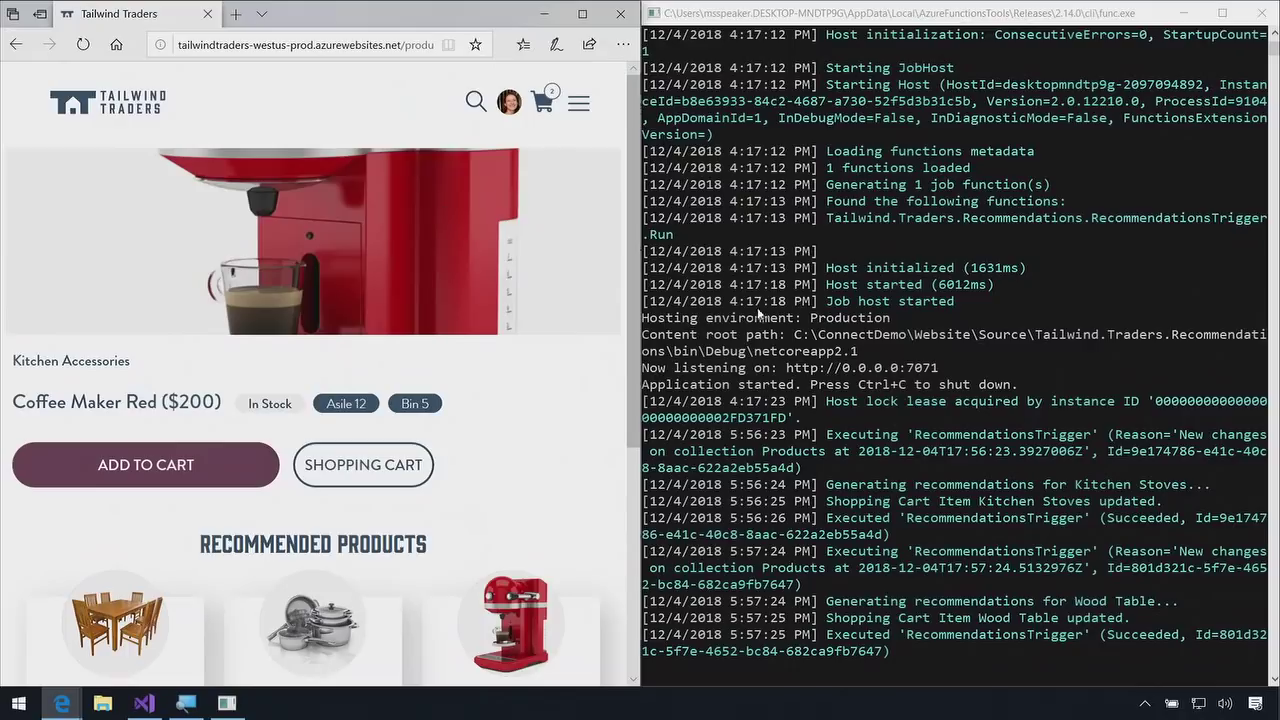
pyautogui.click(181, 469)
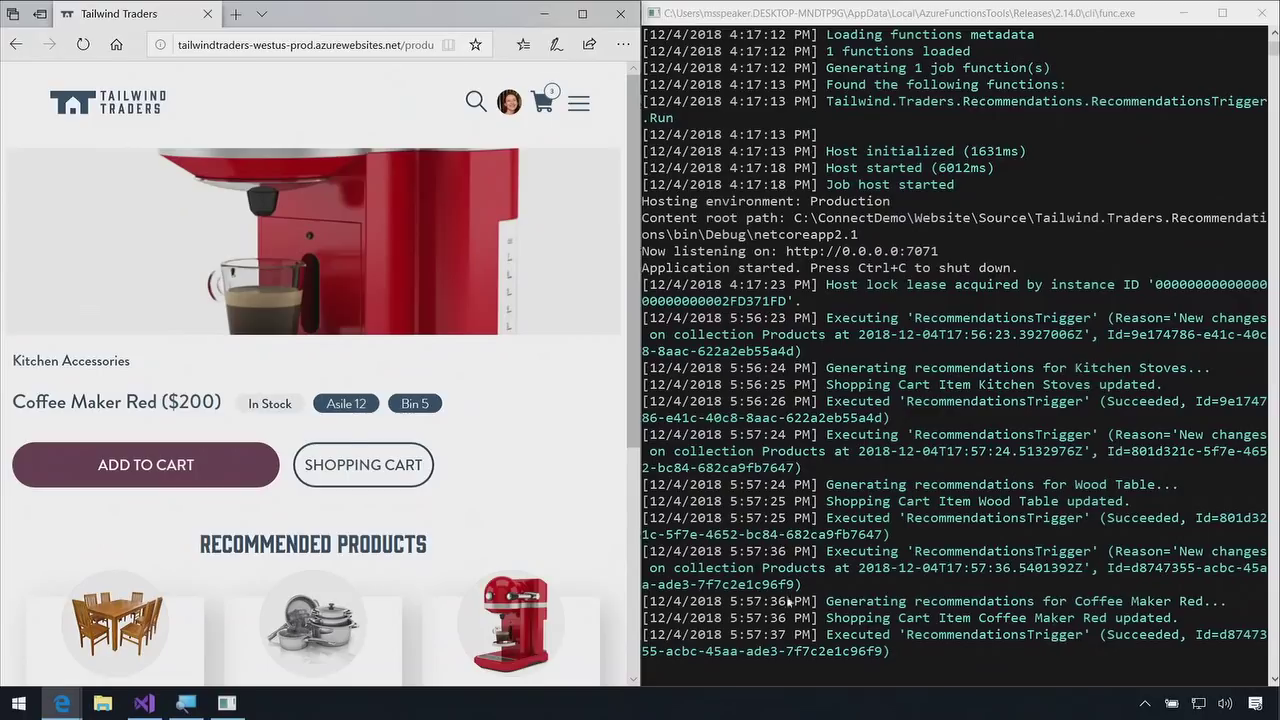
# - Switch back to the Azure portal and view the metrics overview of the shoppingcart Cosmos DB account
pyautogui.click(63, 704)
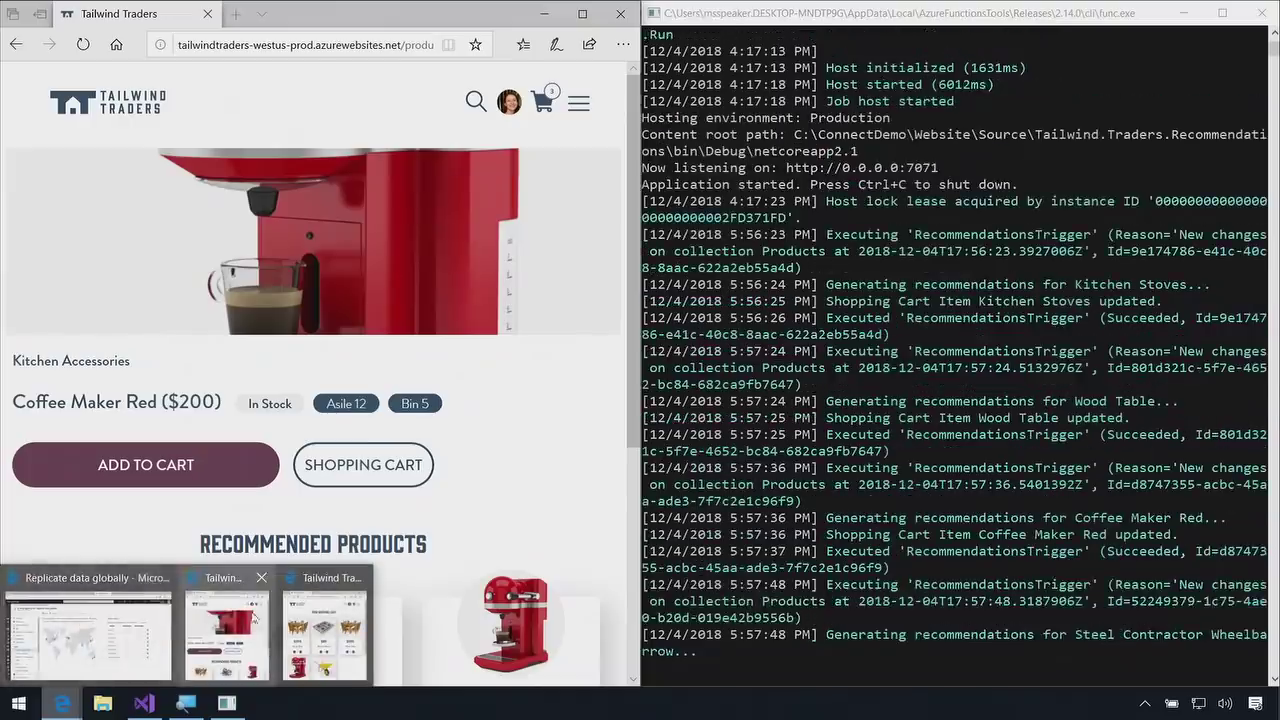
pyautogui.click(88, 635)
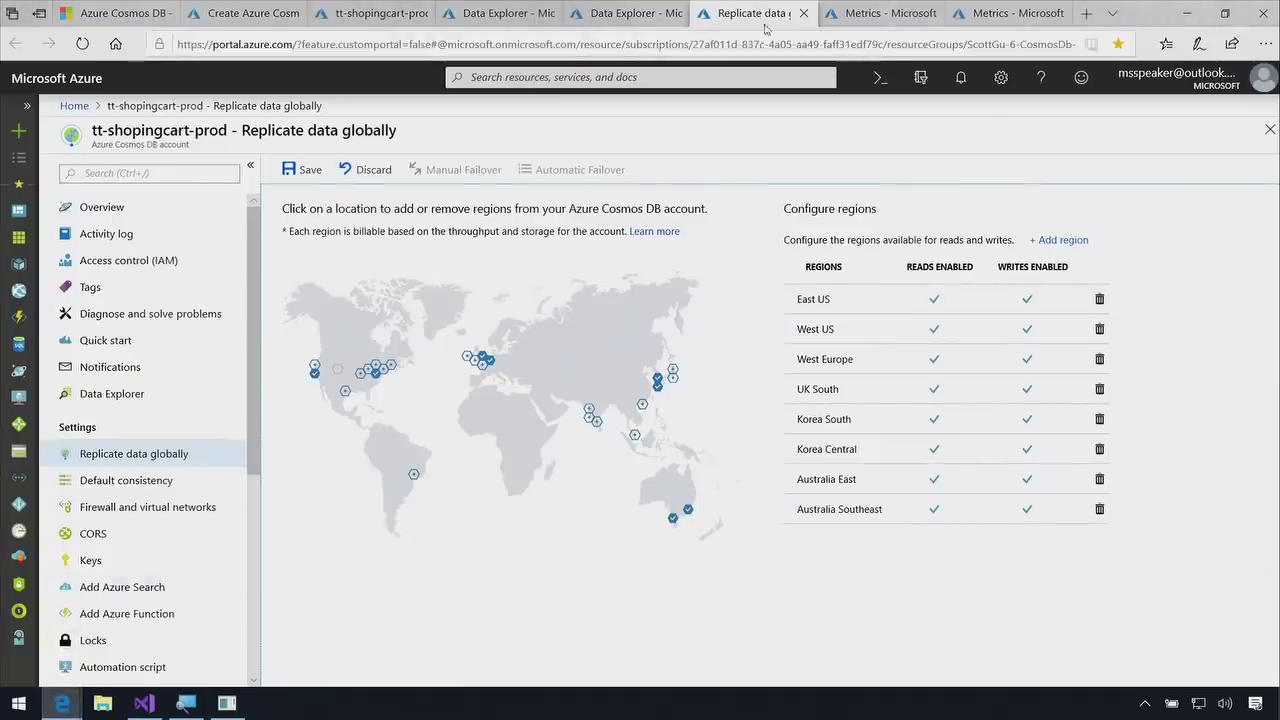
pyautogui.click(870, 14)
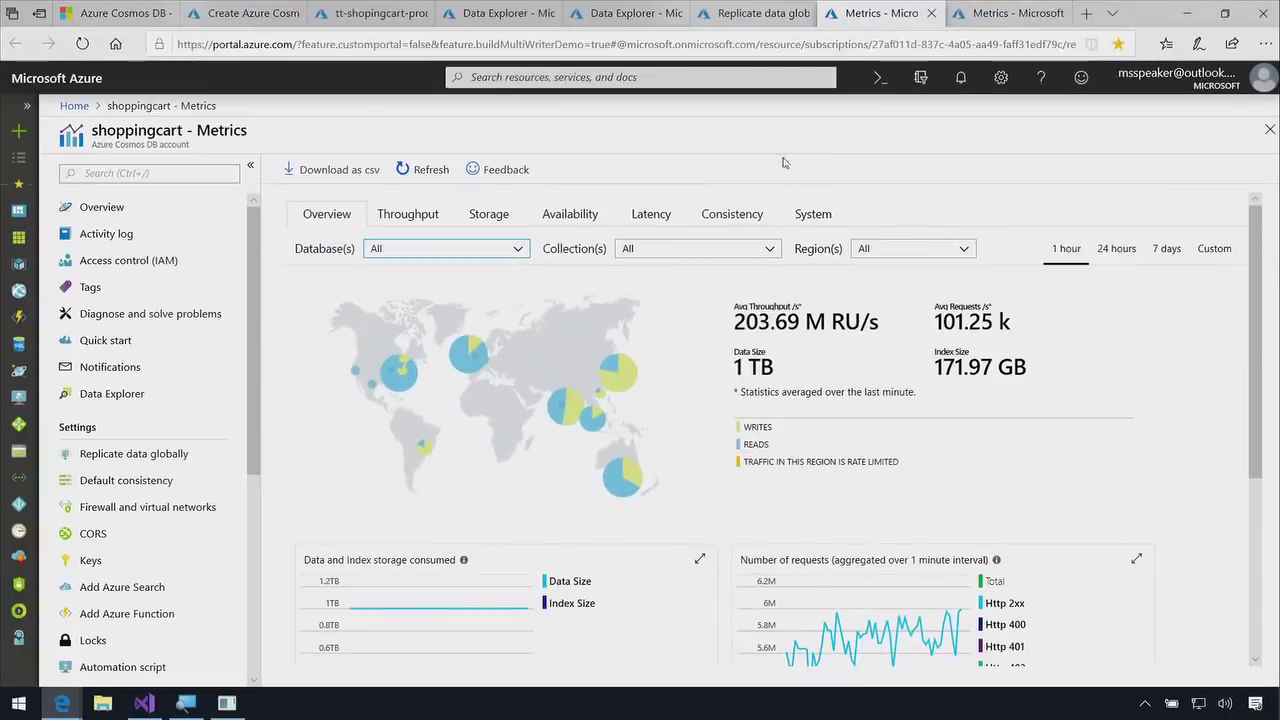
# - In the shoppingcart latency metrics, hide the SLA series in both the read and write latency charts
pyautogui.click(967, 12)
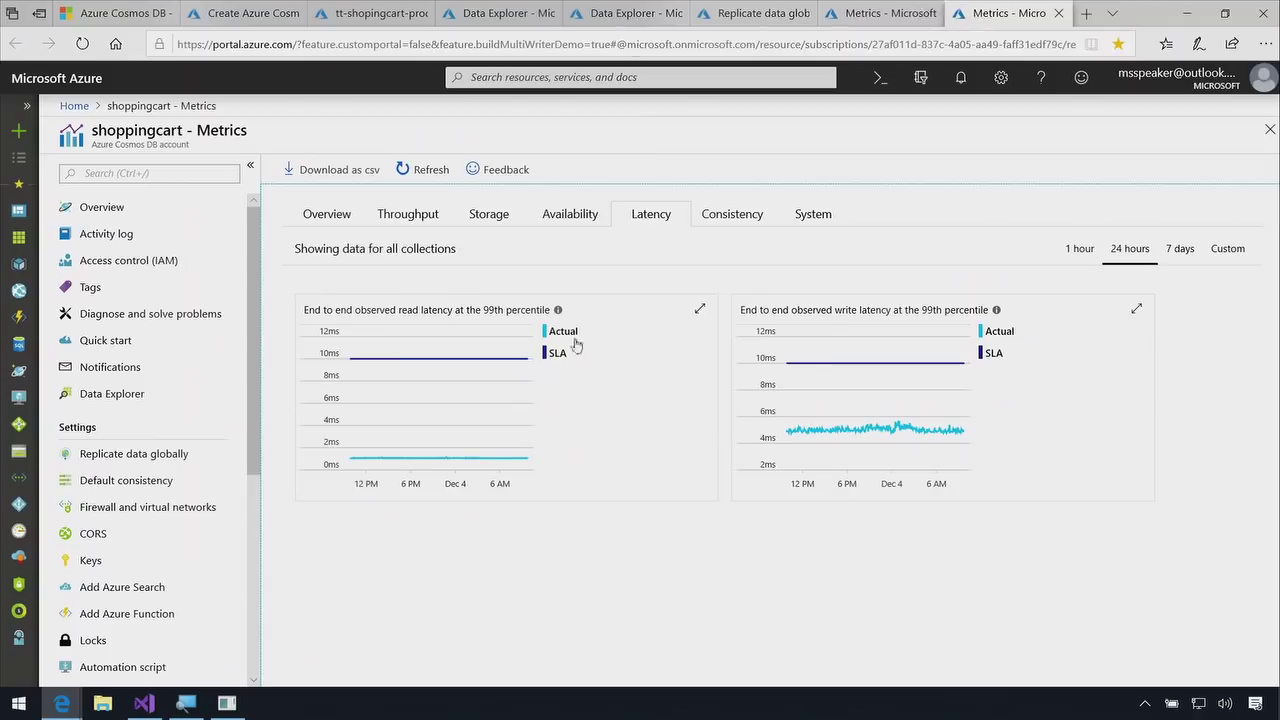
pyautogui.click(559, 357)
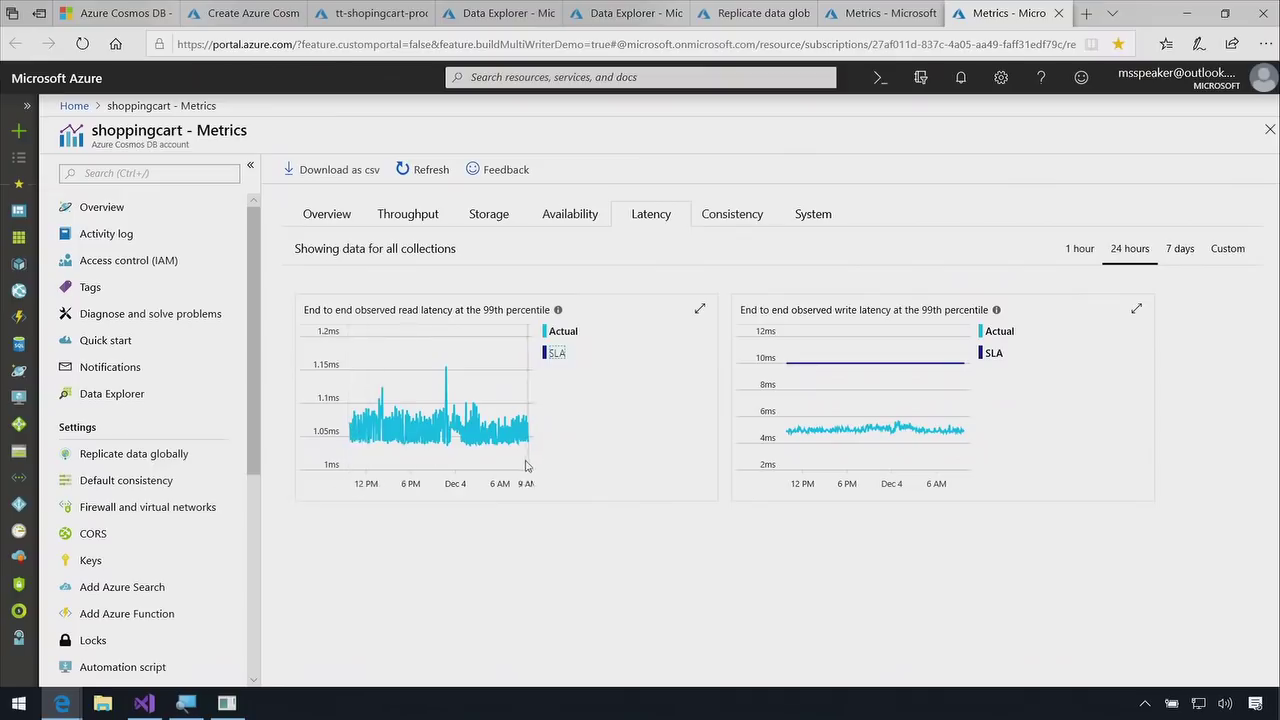
pyautogui.click(997, 354)
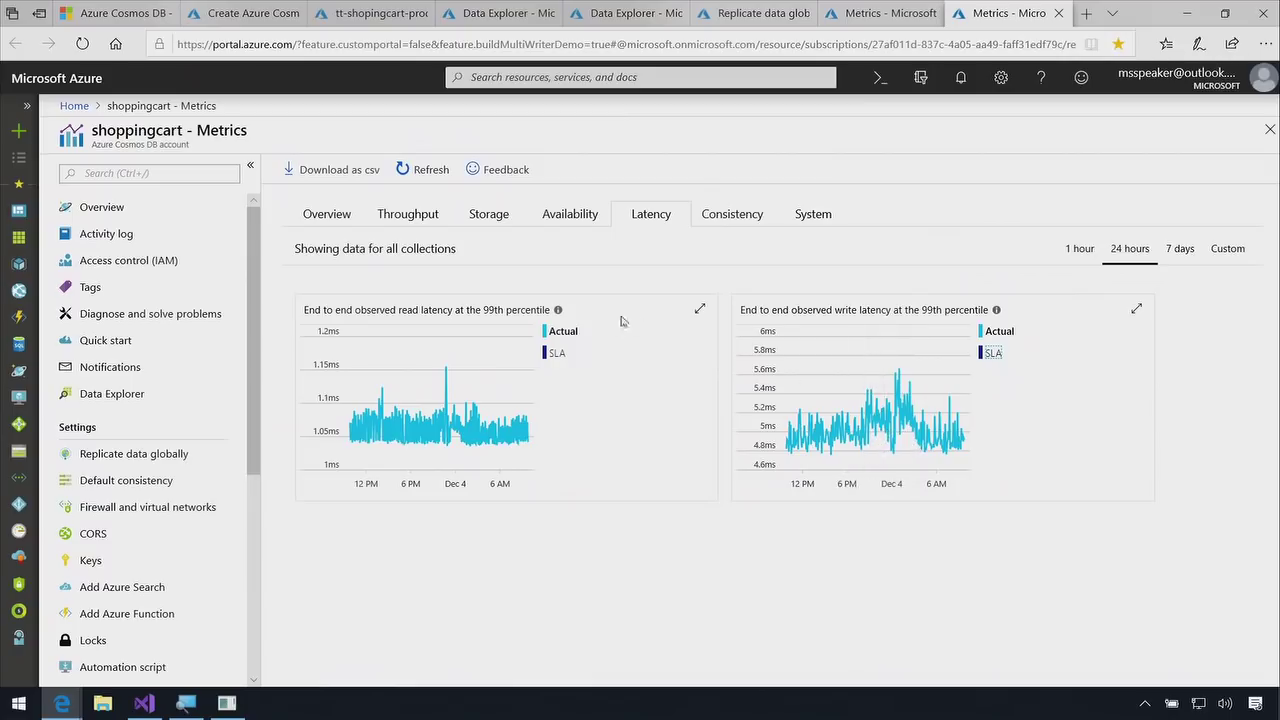
# - Hide the SLA series in the Availability chart, and return to the metrics overview
pyautogui.click(575, 220)
pyautogui.click(551, 356)
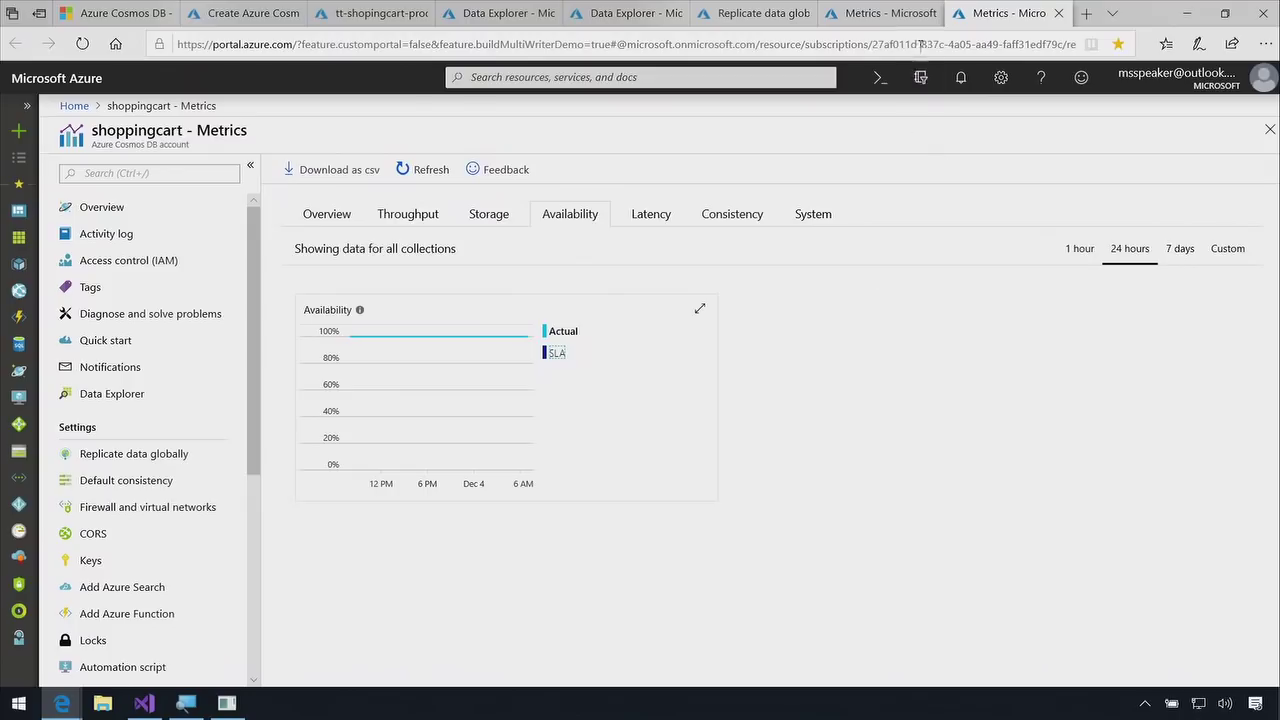
pyautogui.click(888, 15)
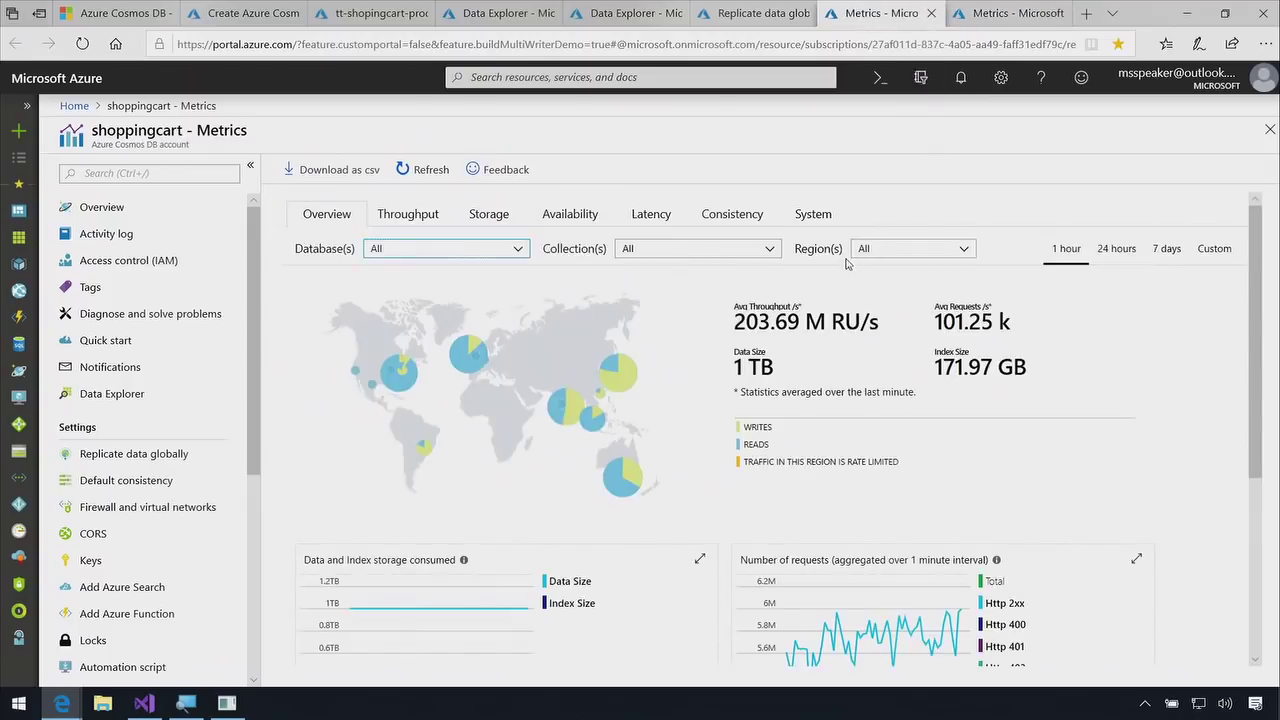